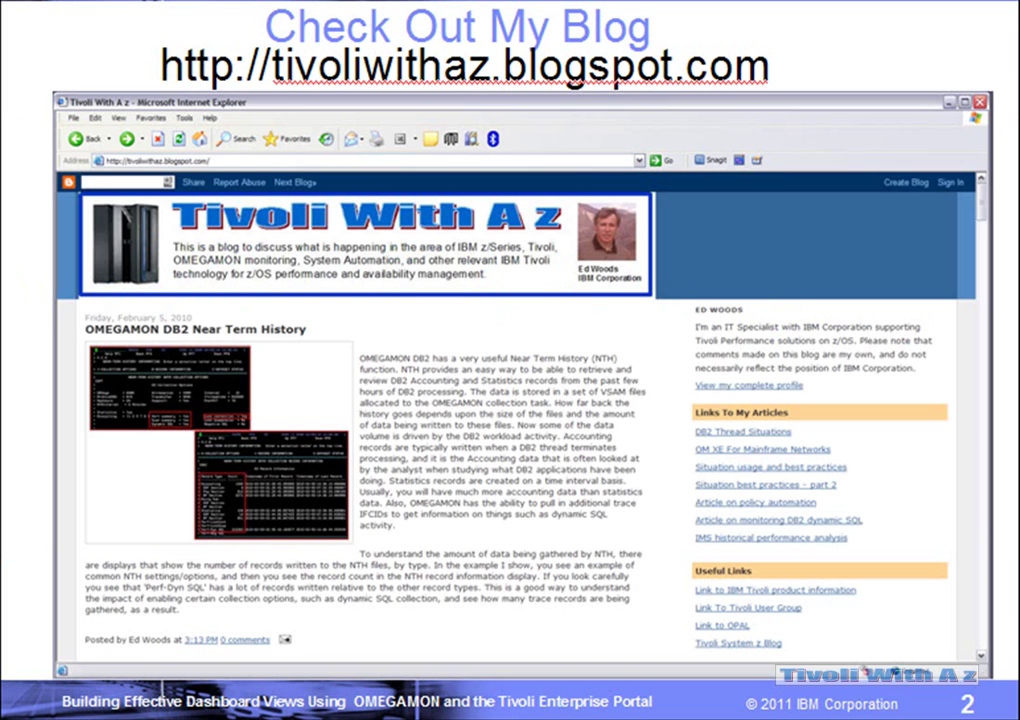
Advance the slideshow from the blog slide toward slide 7's IBM solutions diagram.
{"action": "key", "text": "Right"}
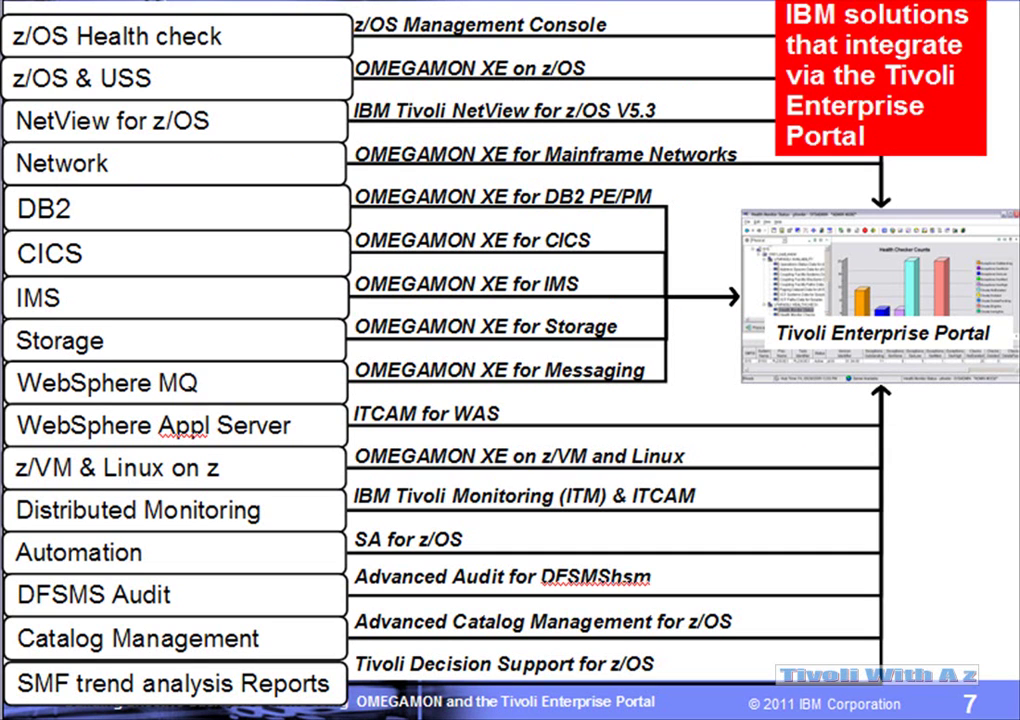
Move forward to slide 8, showing An Example Dashboard.
{"action": "key", "text": "Right"}
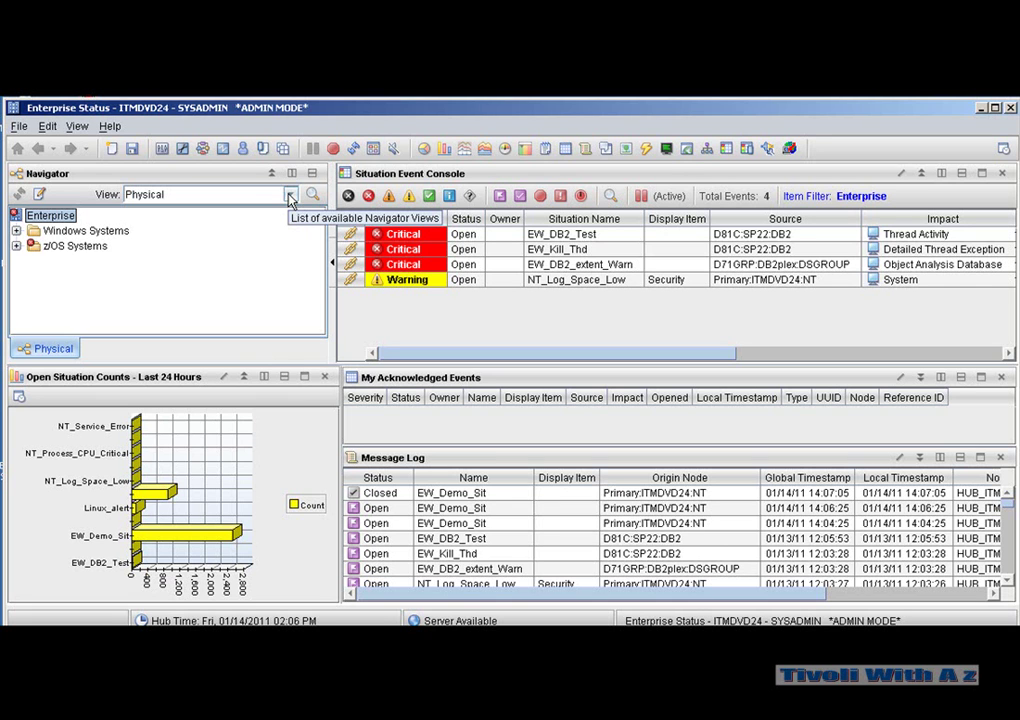
Create a new navigator view named 'Dashboard View' in the navigator view editor.
{"action": "left_click", "coordinate": [290, 195]}
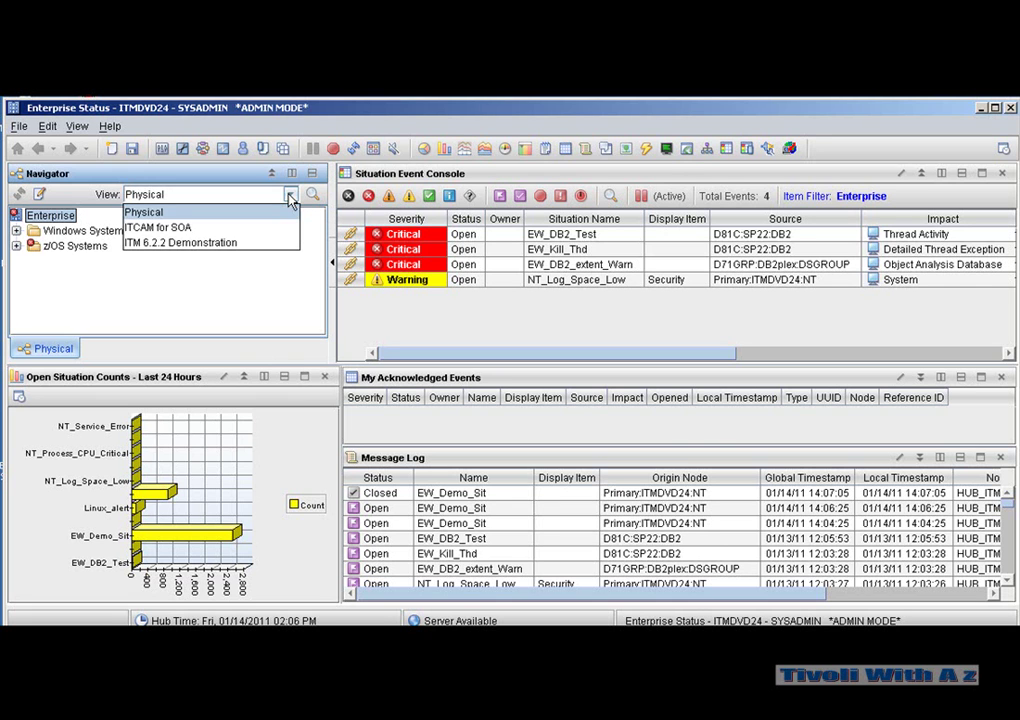
{"action": "left_click", "coordinate": [290, 196]}
{"action": "left_click", "coordinate": [40, 194]}
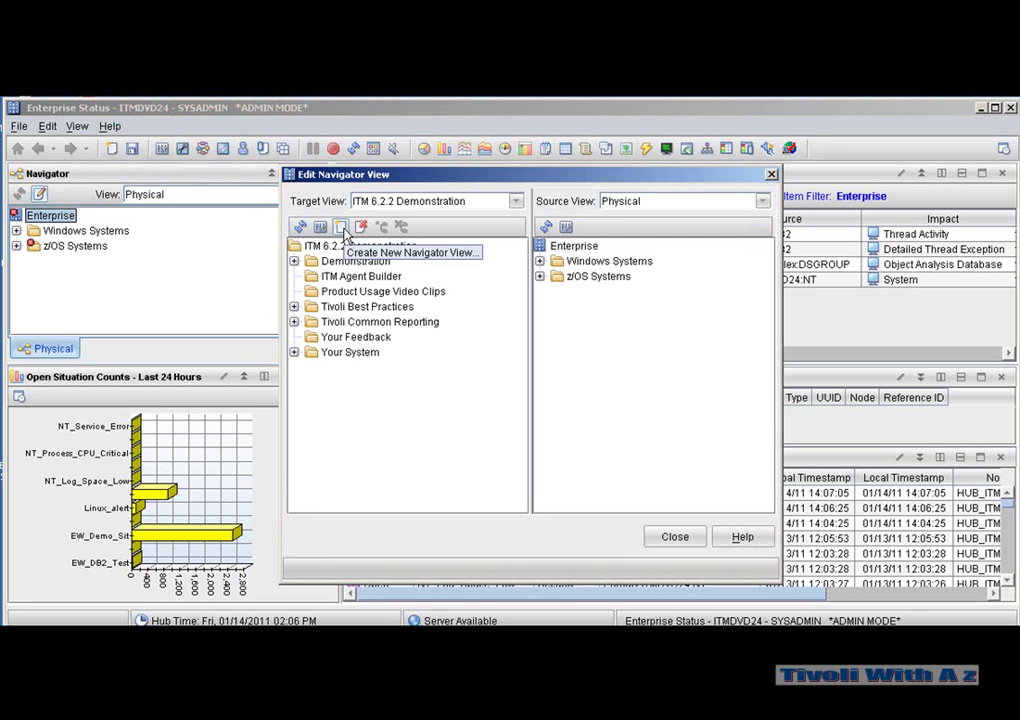
{"action": "left_click", "coordinate": [343, 230]}
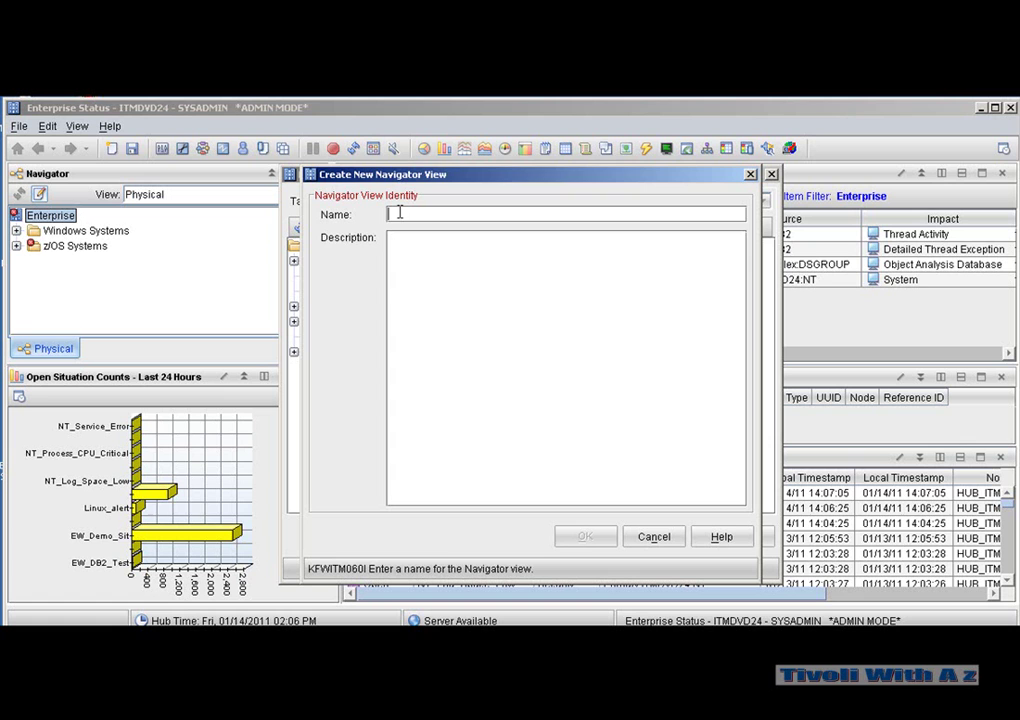
{"action": "type", "text": "Dis"}
{"action": "type", "text": "hboar"}
{"action": "type", "text": "d View"}
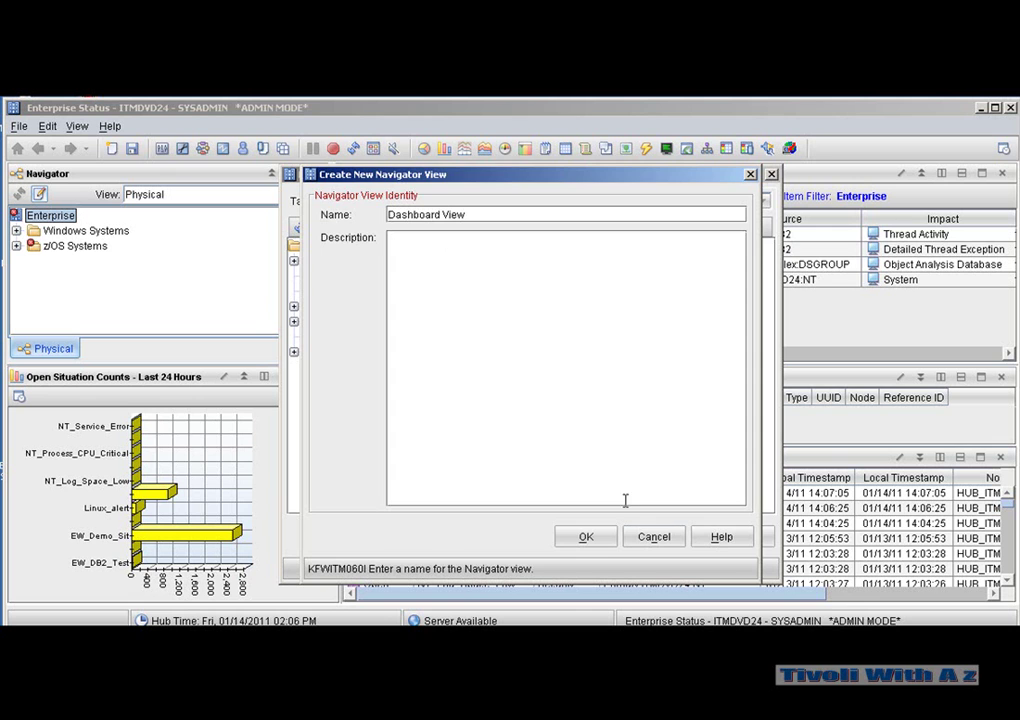
{"action": "left_click", "coordinate": [594, 538]}
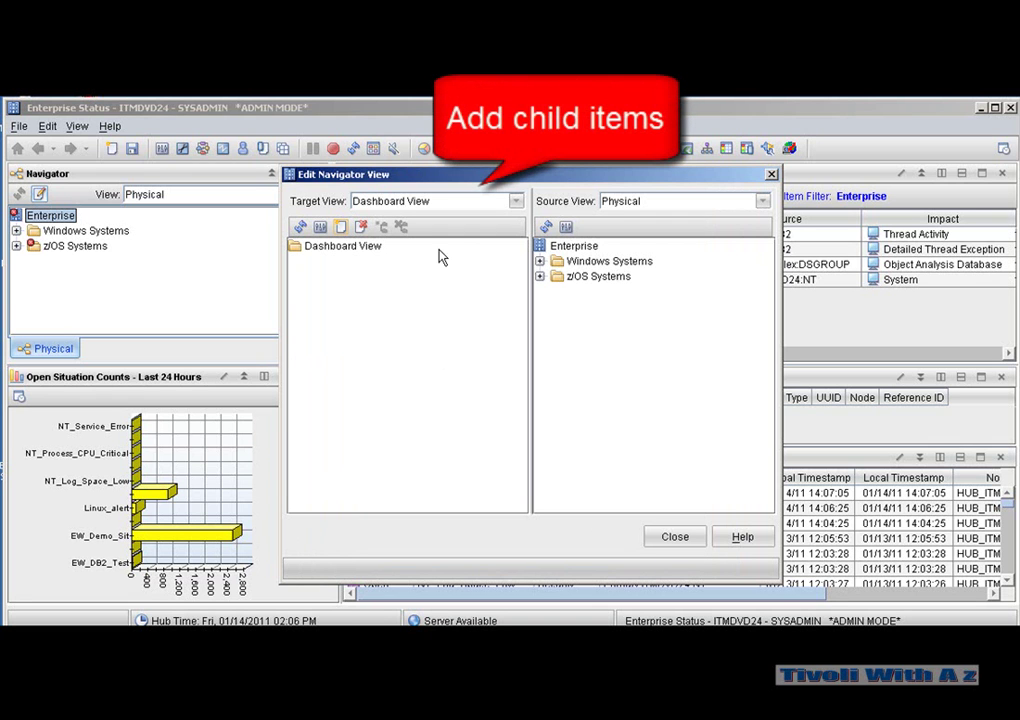
Add child items z/OS Status, CICS Status and zLinux Status under Dashboard View.
{"action": "left_click", "coordinate": [344, 253]}
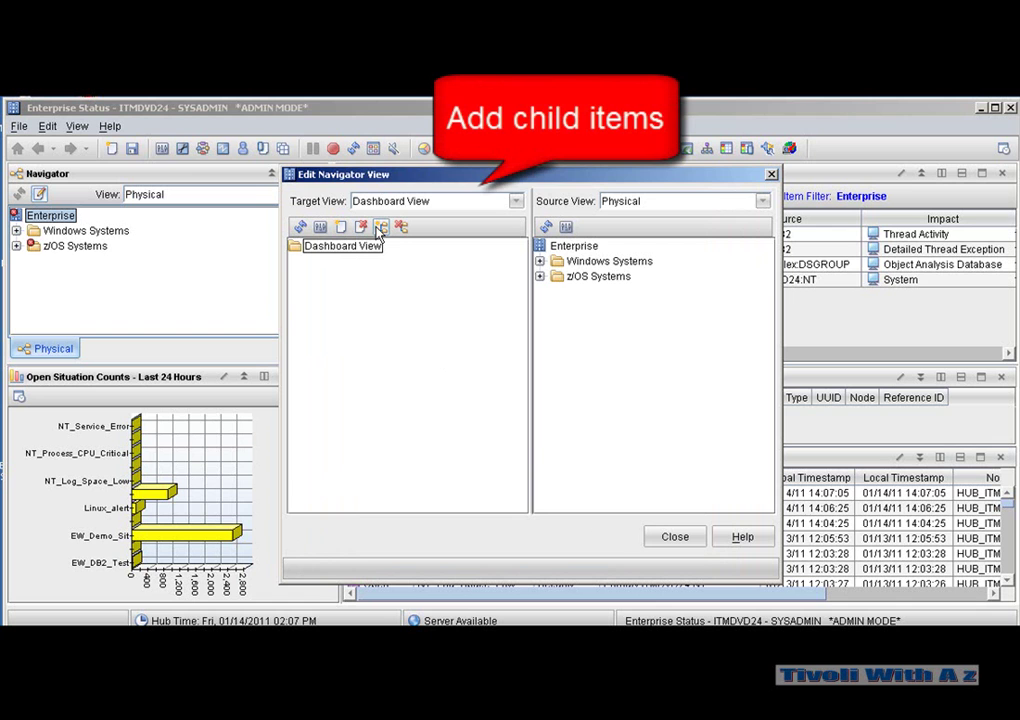
{"action": "left_click", "coordinate": [382, 229]}
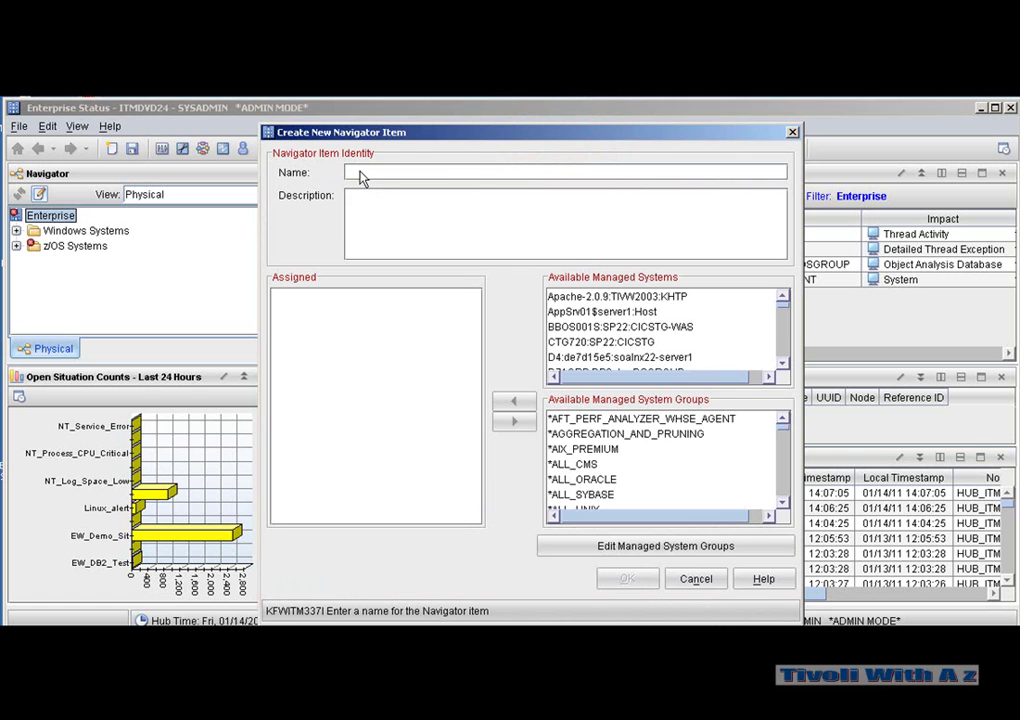
{"action": "type", "text": "z/OS Status"}
{"action": "left_click", "coordinate": [616, 579]}
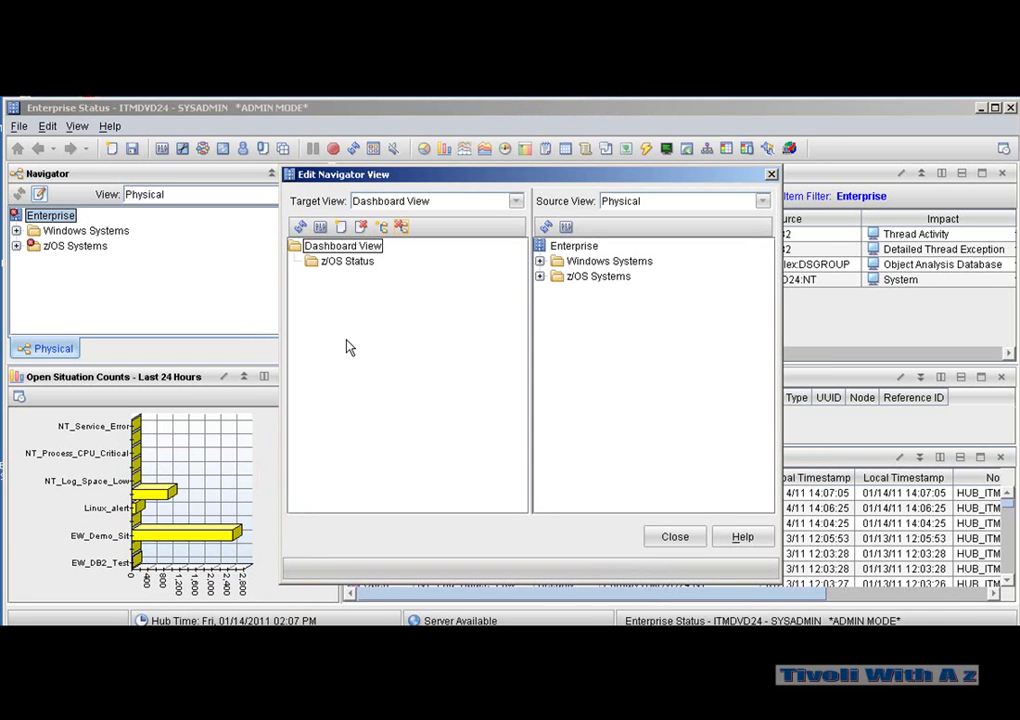
{"action": "left_click", "coordinate": [383, 231]}
{"action": "type", "text": "C"}
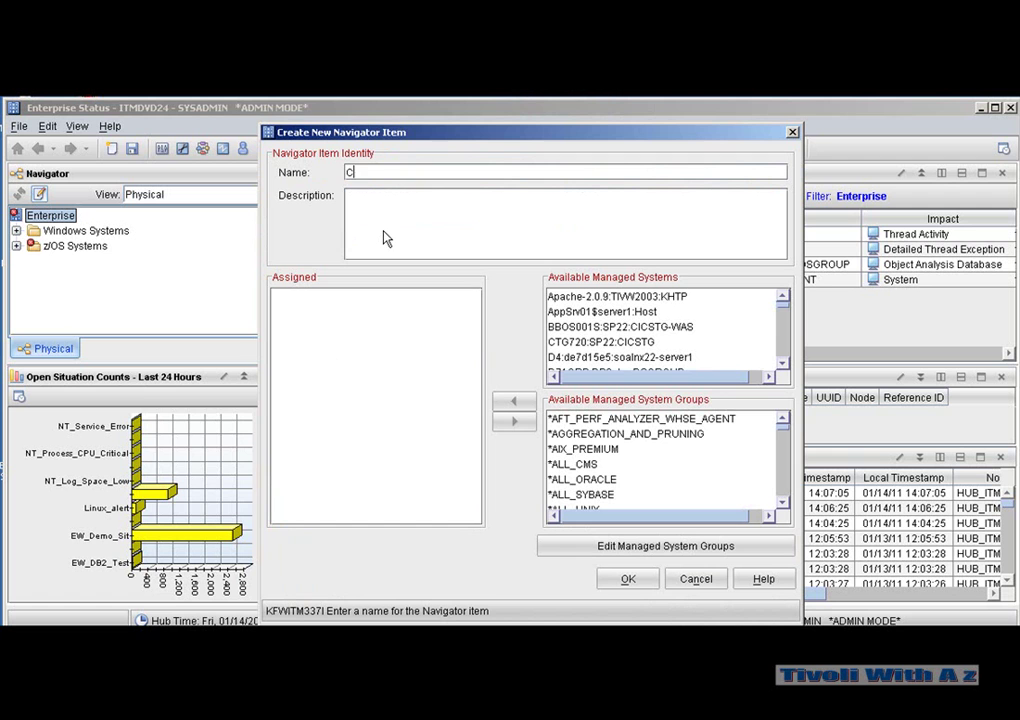
{"action": "type", "text": "ICS Status"}
{"action": "left_click", "coordinate": [628, 580]}
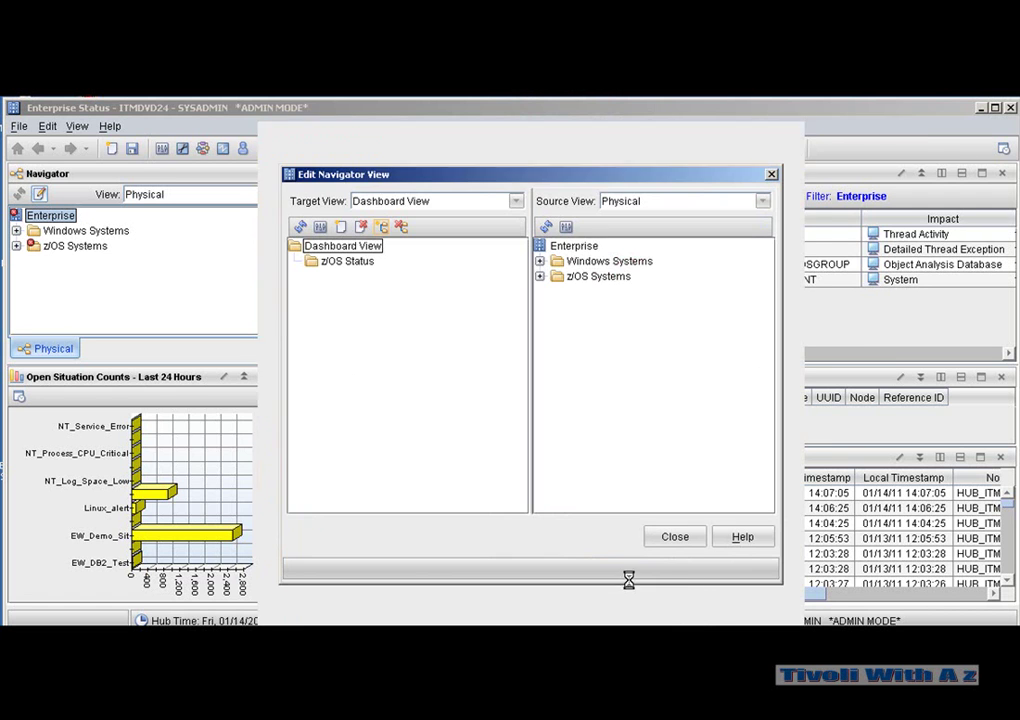
{"action": "left_click", "coordinate": [382, 228]}
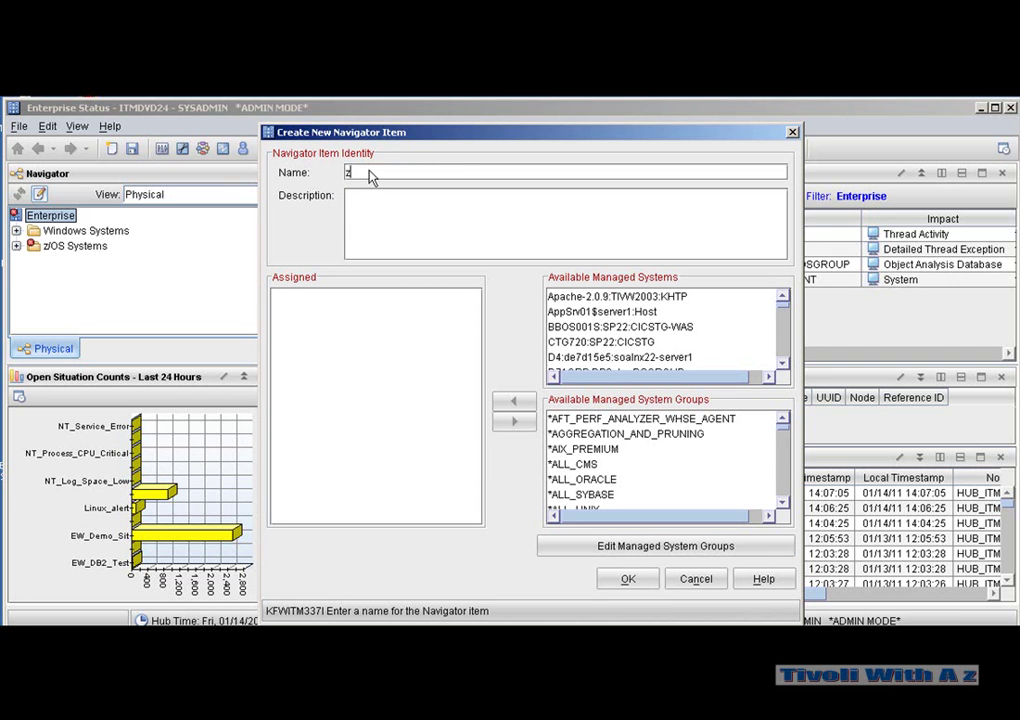
{"action": "type", "text": "Status"}
{"action": "left_click", "coordinate": [627, 578]}
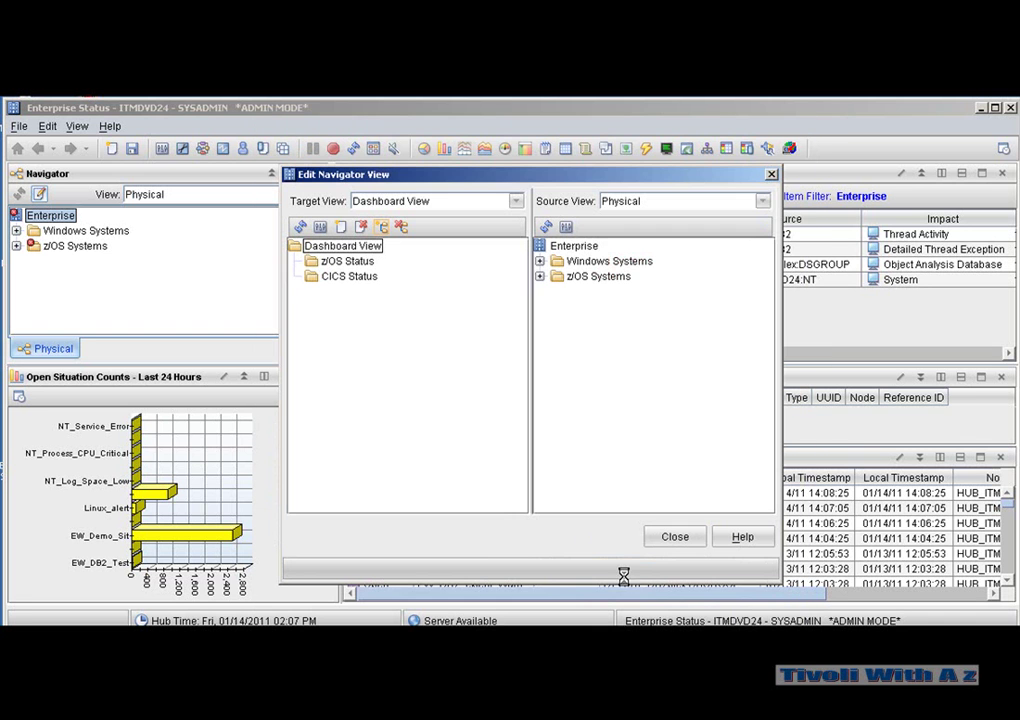
Add the remaining DB2 Status, Windows Status and MQ Status child items.
{"action": "left_click", "coordinate": [381, 228]}
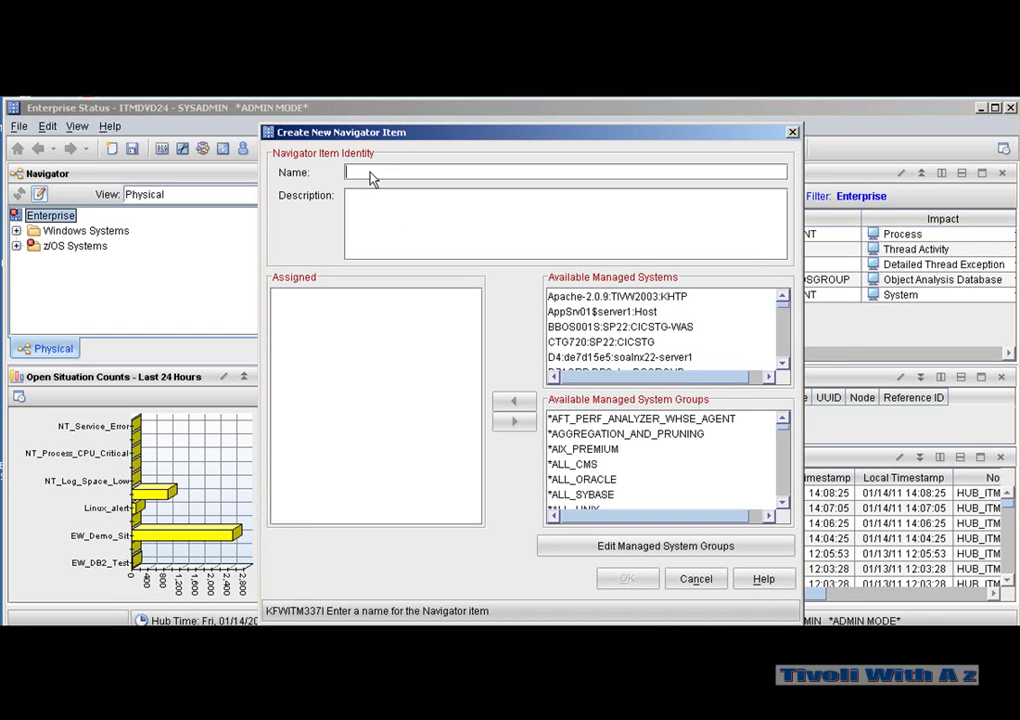
{"action": "type", "text": "DB2 Status"}
{"action": "left_click", "coordinate": [636, 581]}
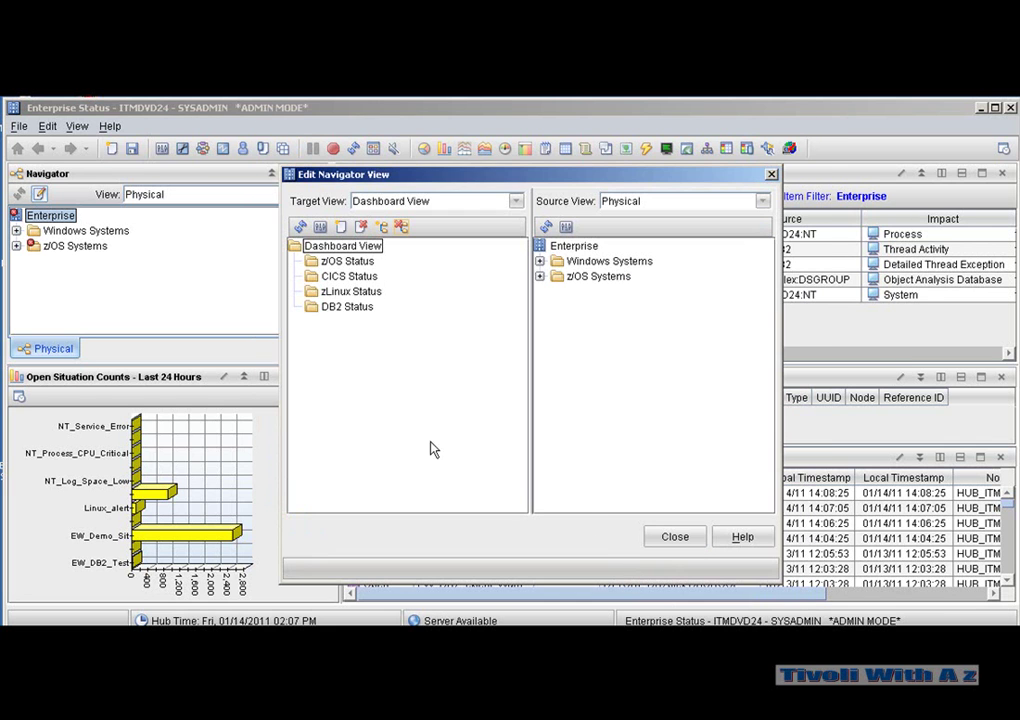
{"action": "left_click", "coordinate": [381, 227]}
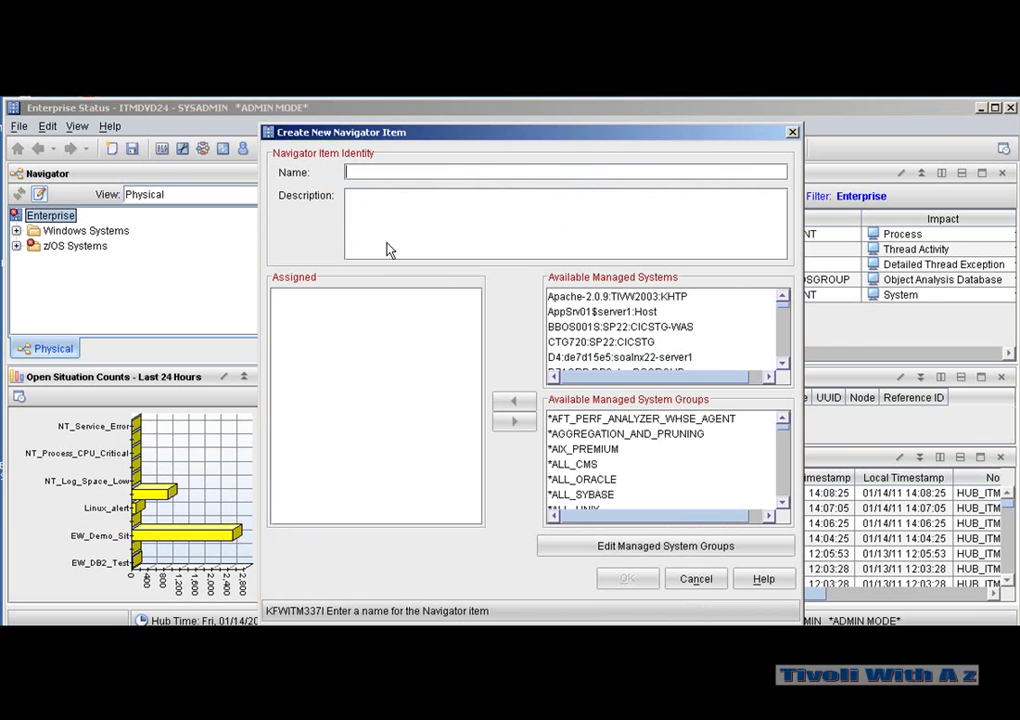
{"action": "type", "text": "Windows Status"}
{"action": "left_click", "coordinate": [626, 579]}
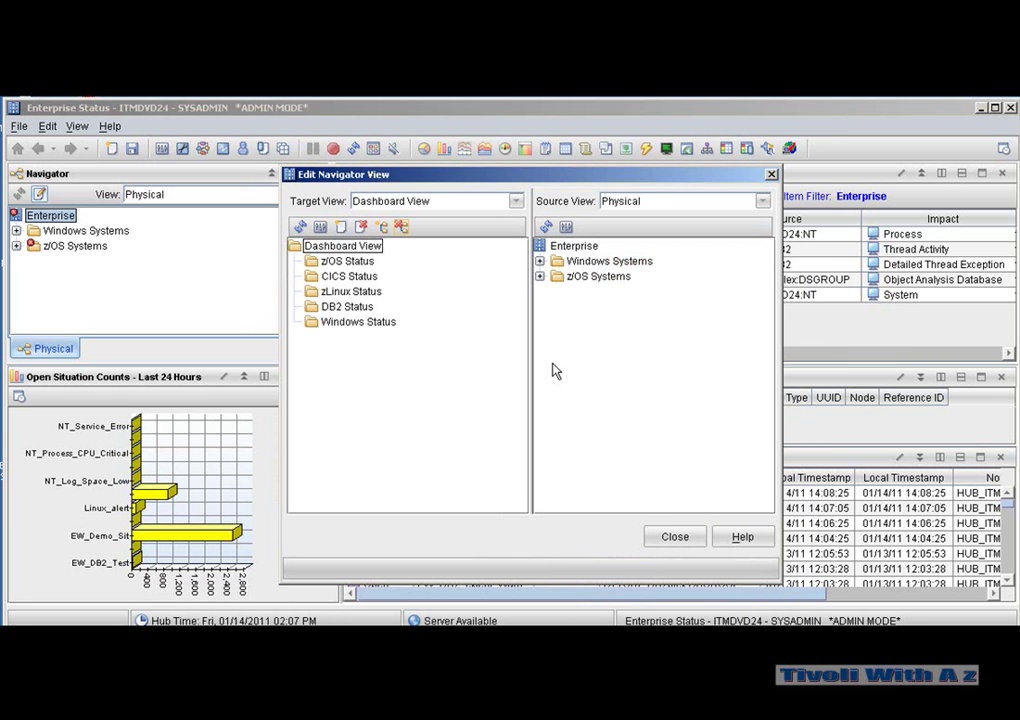
{"action": "left_click", "coordinate": [382, 228]}
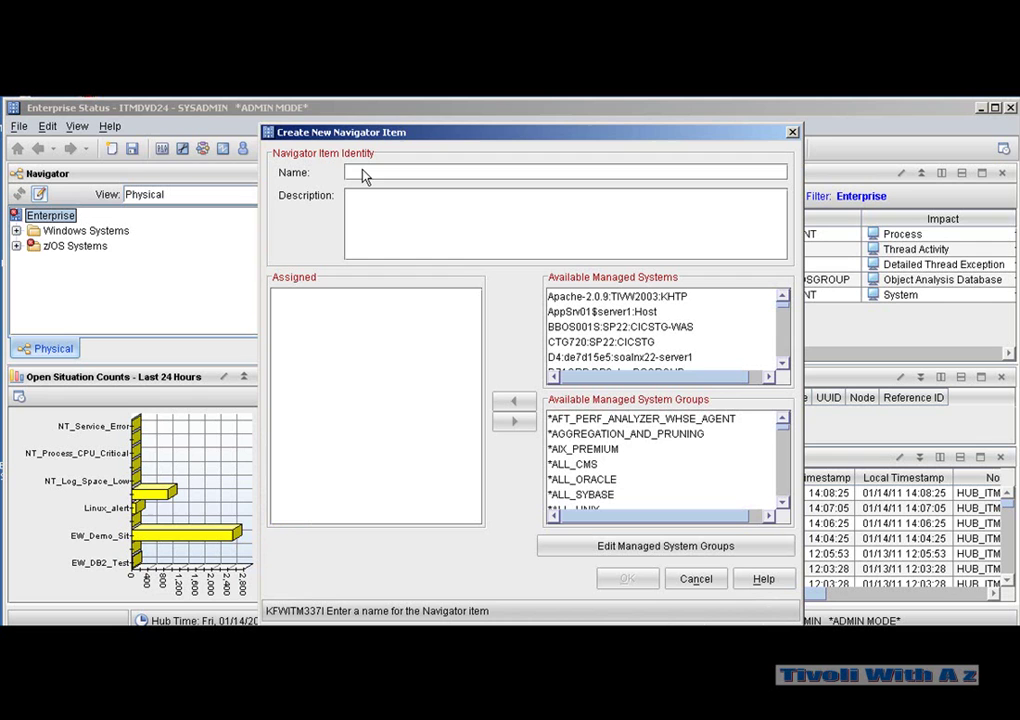
{"action": "type", "text": "MQ Status"}
{"action": "left_click", "coordinate": [627, 578]}
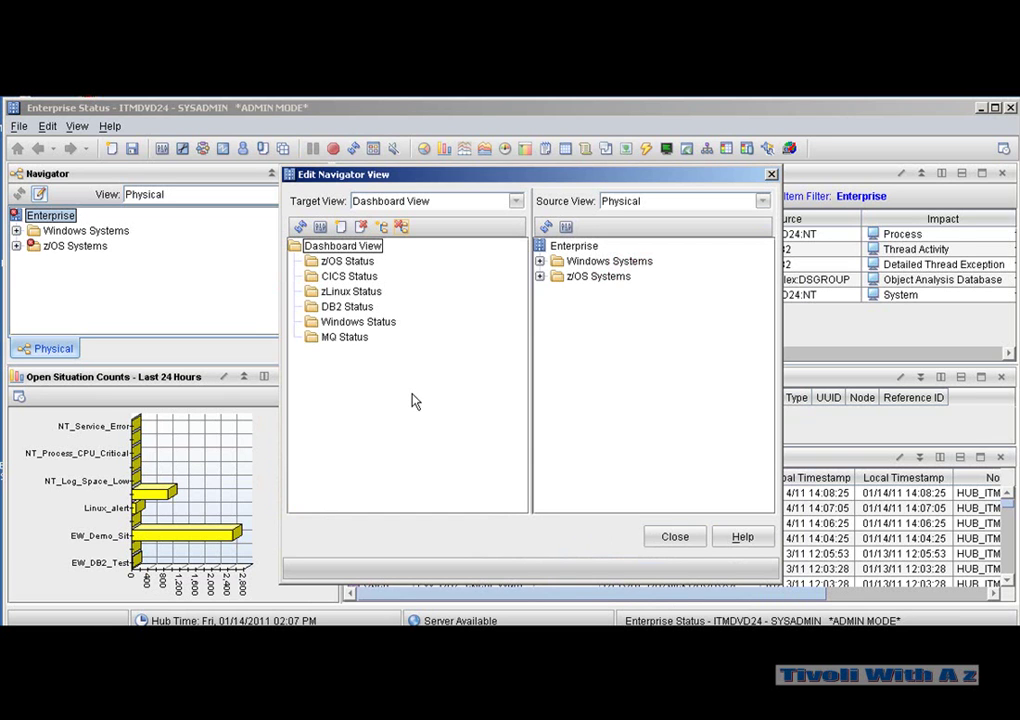
Place the D81C:SP22:DB2 Thread Activity workspace under DB2 Status.
{"action": "left_click", "coordinate": [540, 262]}
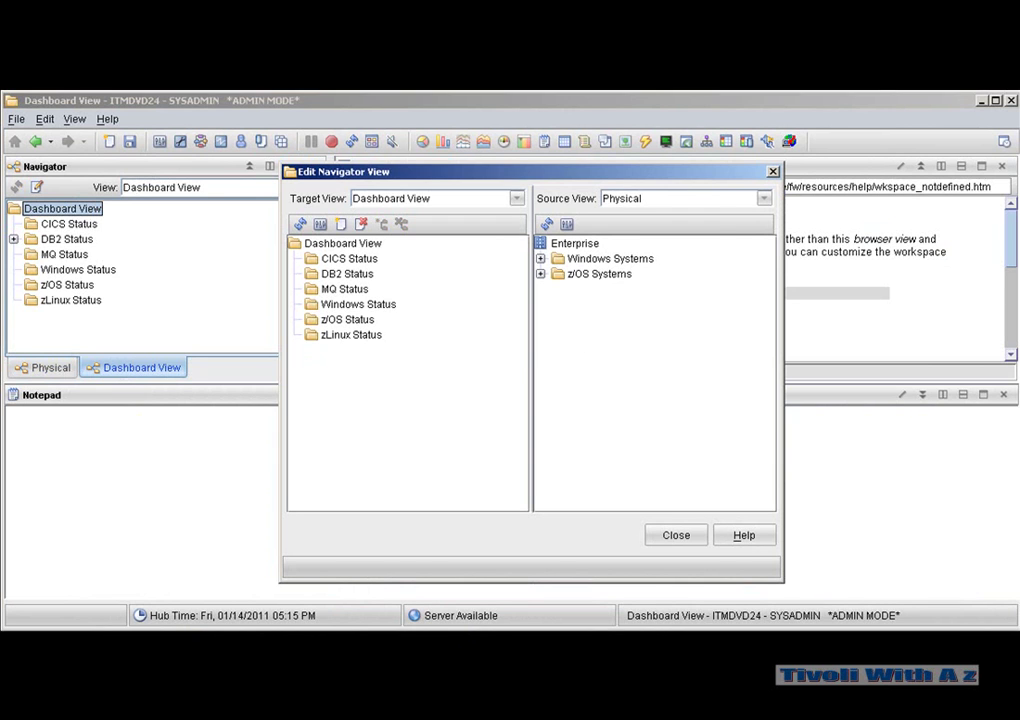
{"action": "left_click", "coordinate": [540, 274]}
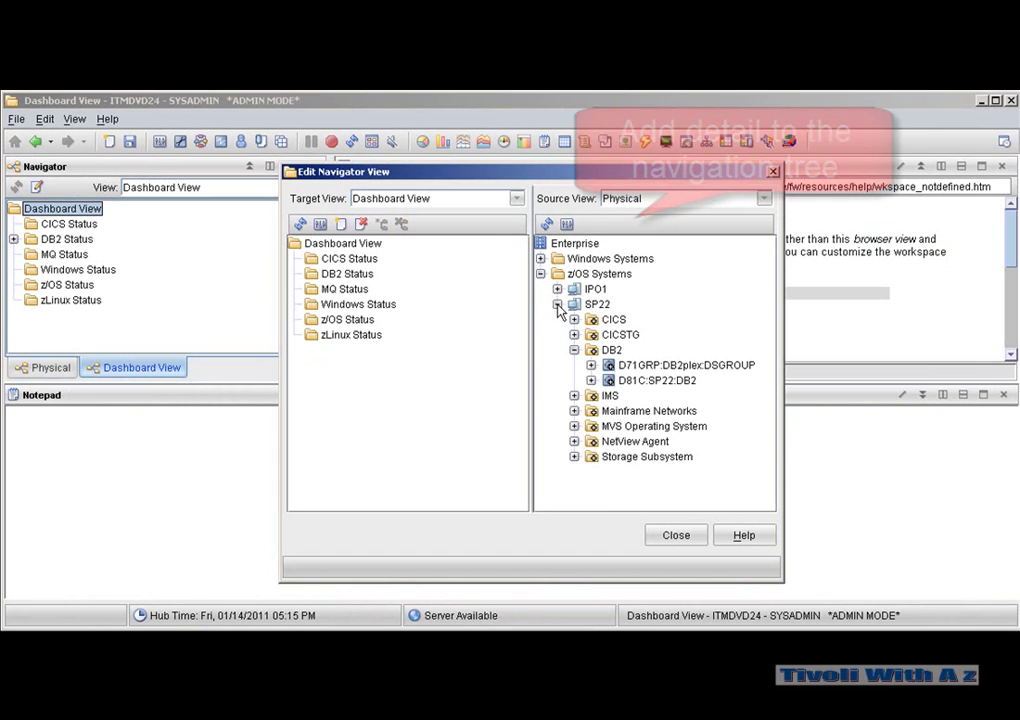
{"action": "left_click", "coordinate": [591, 380]}
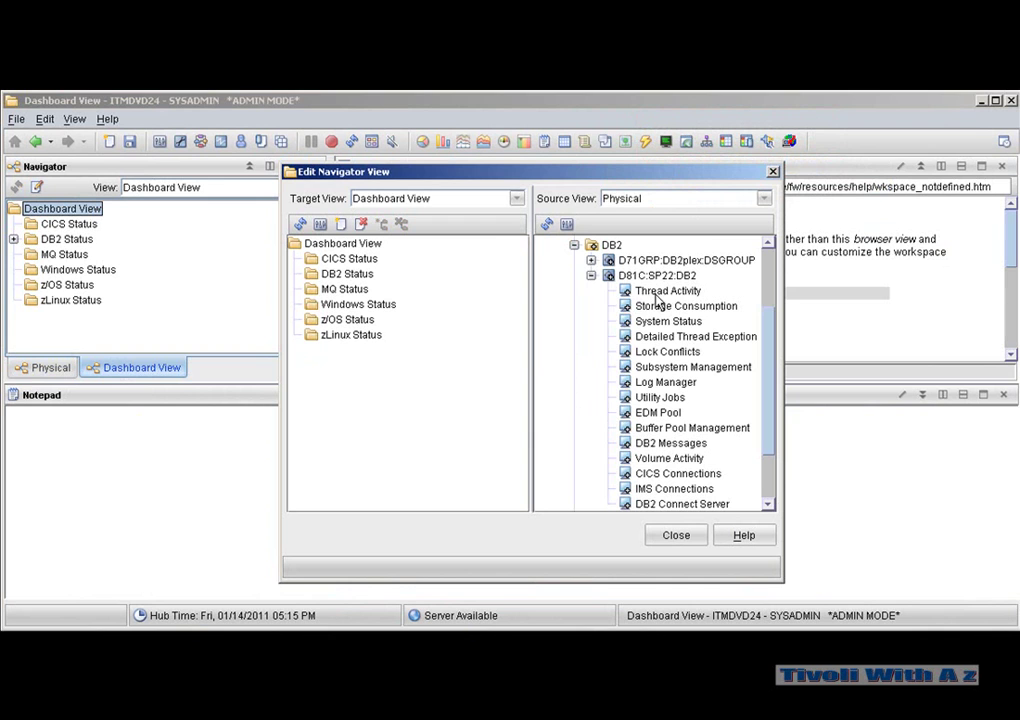
{"action": "left_click_drag", "start_coordinate": [660, 296], "coordinate": [363, 283]}
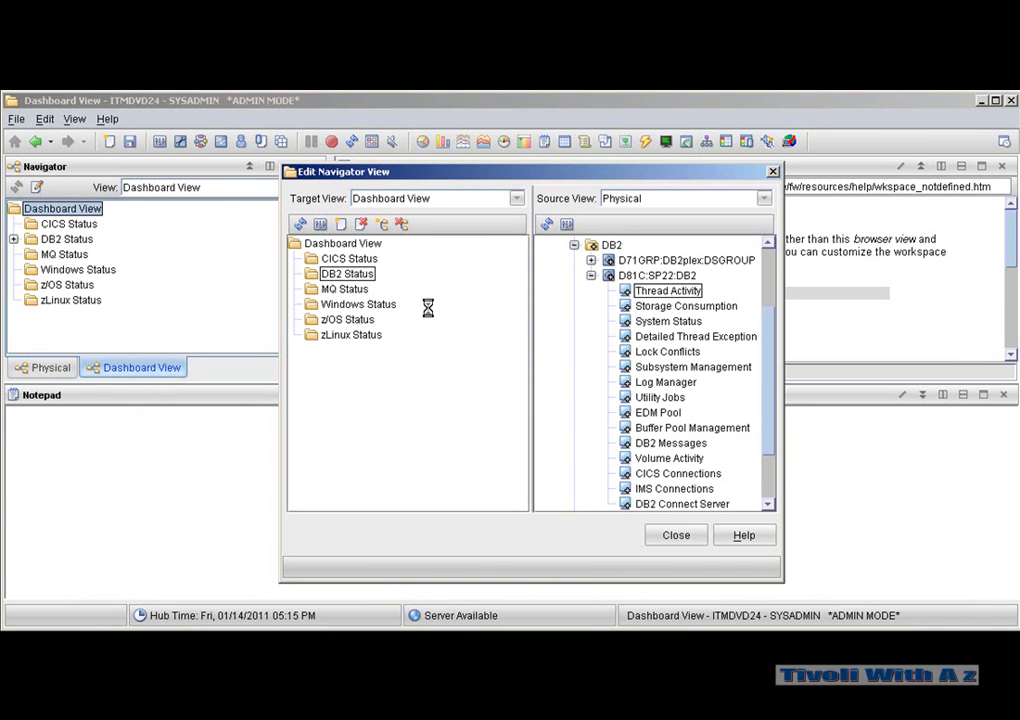
{"action": "left_click", "coordinate": [591, 275]}
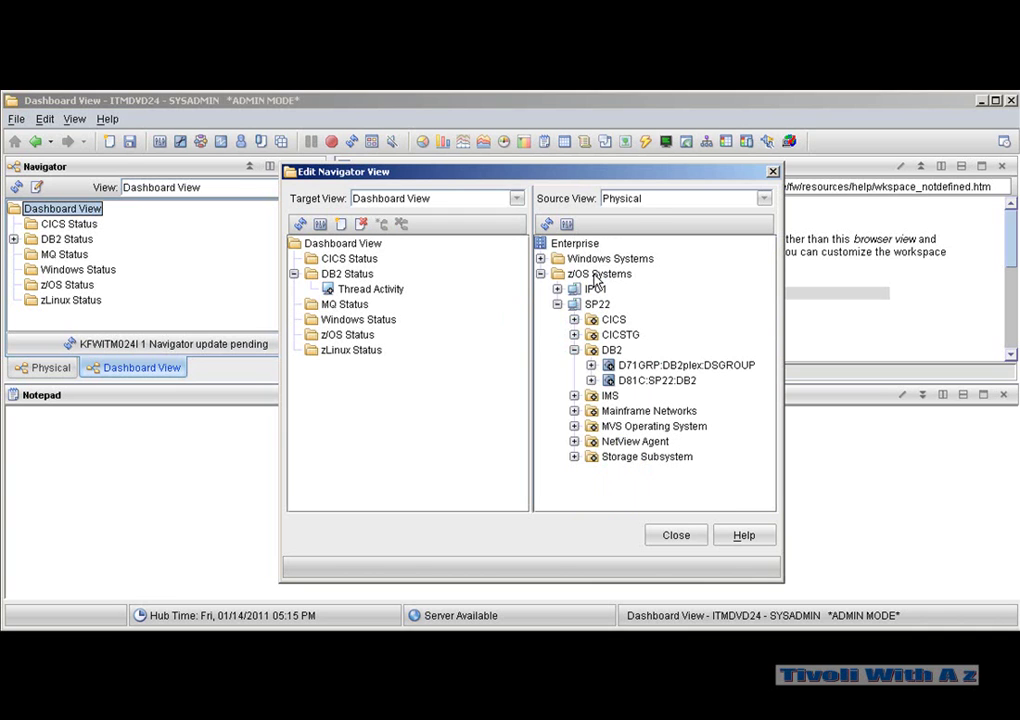
Place the CICS Bottleneck Analysis workspace under CICS Status.
{"action": "left_click", "coordinate": [574, 319]}
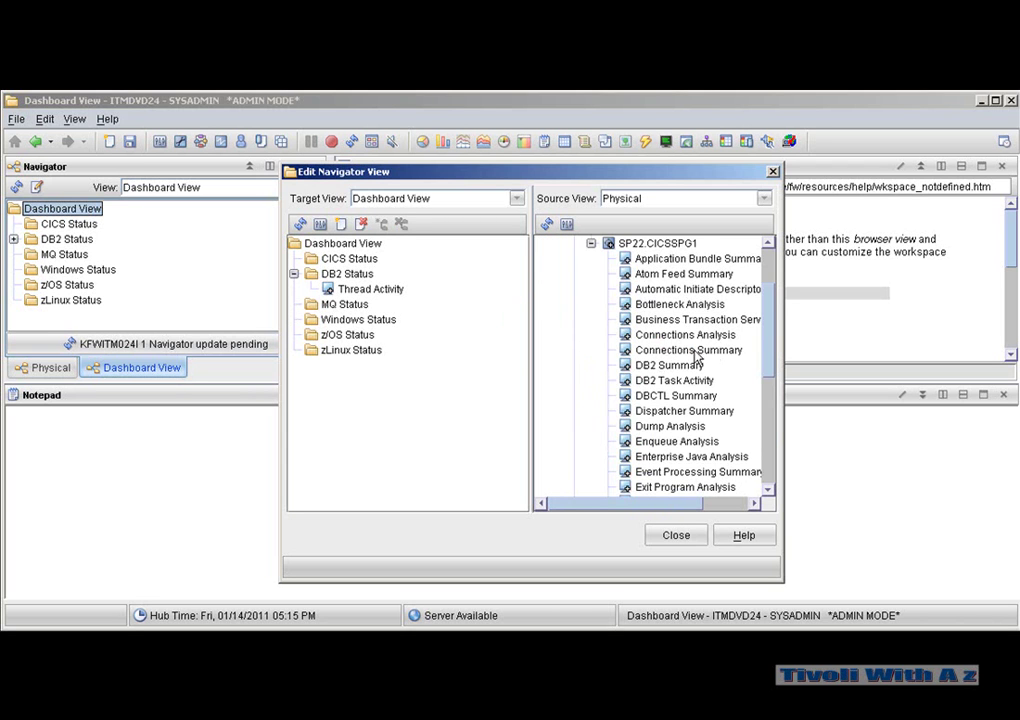
{"action": "mouse_move", "coordinate": [770, 337]}
{"action": "left_mouse_down"}
{"action": "mouse_move", "coordinate": [770, 411]}
{"action": "mouse_move", "coordinate": [768, 335]}
{"action": "left_mouse_up"}
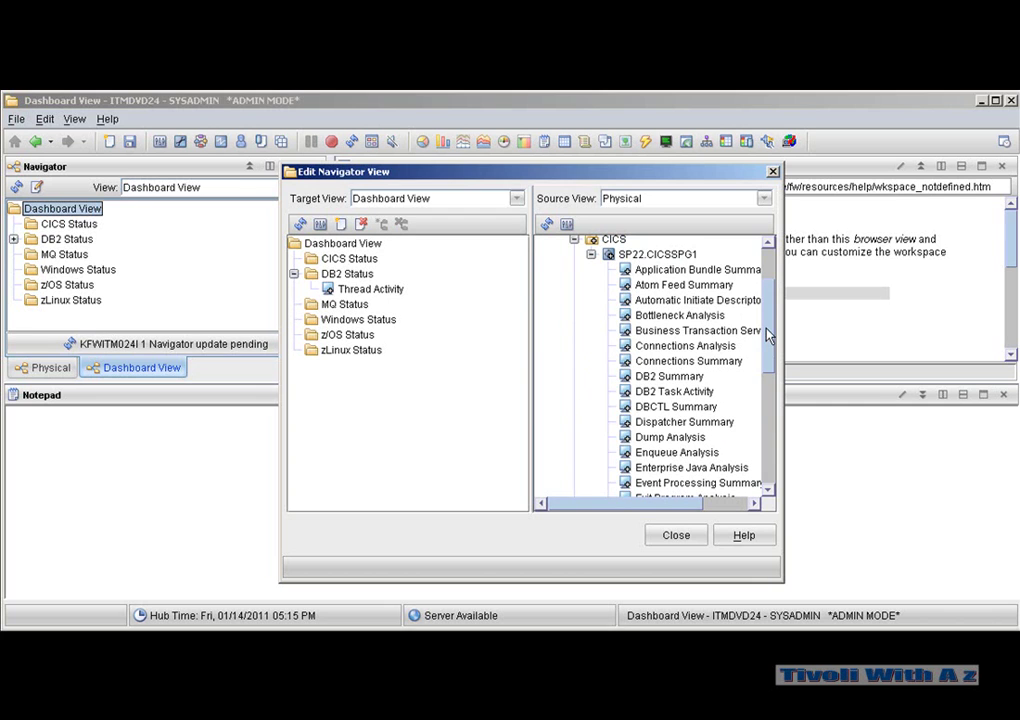
{"action": "left_click_drag", "start_coordinate": [642, 316], "coordinate": [350, 258]}
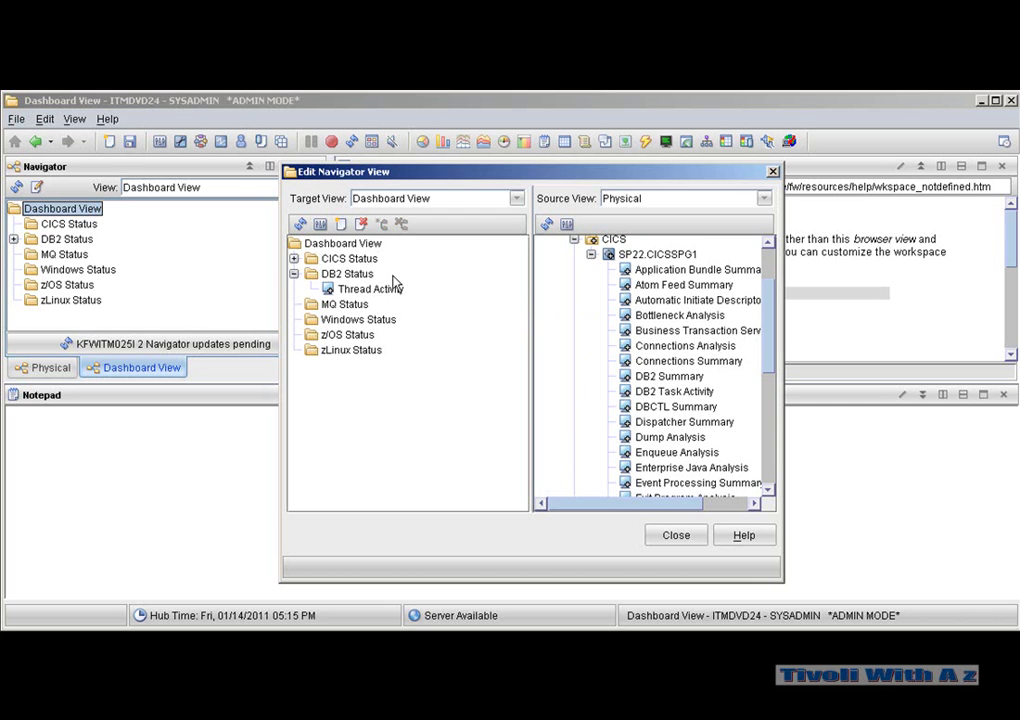
{"action": "left_click", "coordinate": [574, 241]}
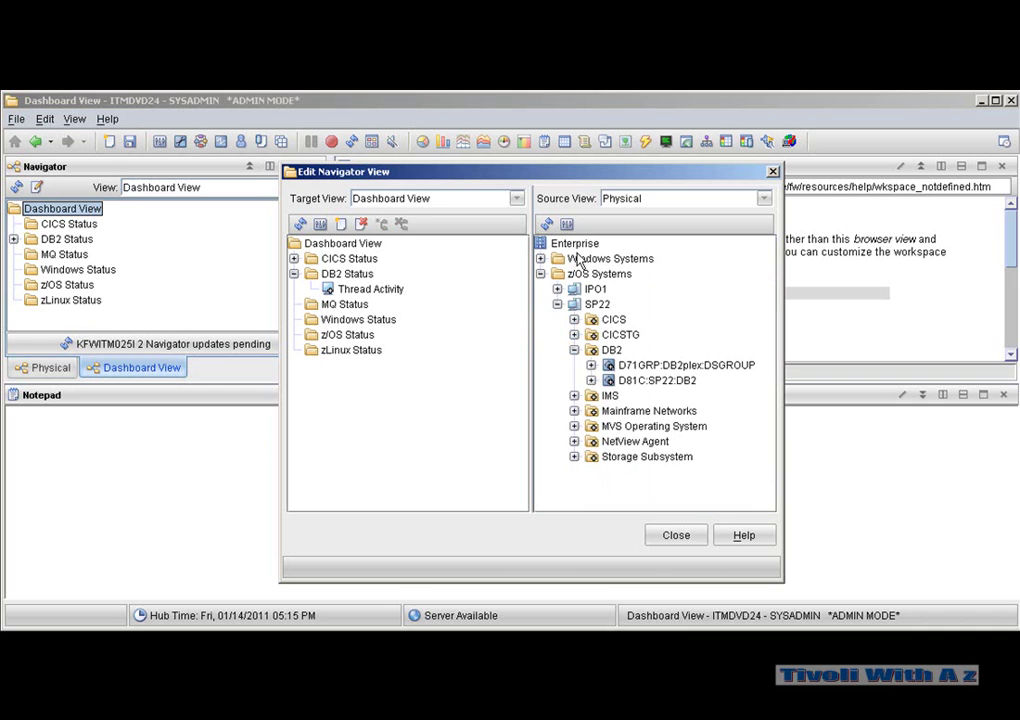
Place the MVS Address Space Overview workspace under z/OS Status.
{"action": "left_click", "coordinate": [574, 426]}
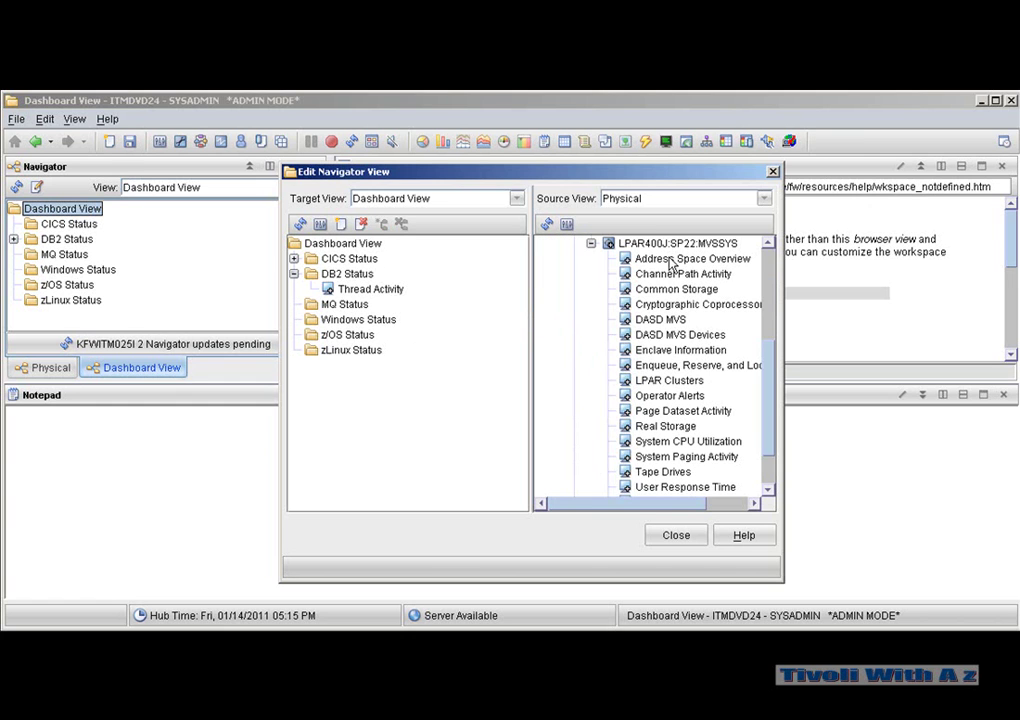
{"action": "left_click_drag", "start_coordinate": [669, 260], "coordinate": [366, 340]}
{"action": "left_click", "coordinate": [591, 243]}
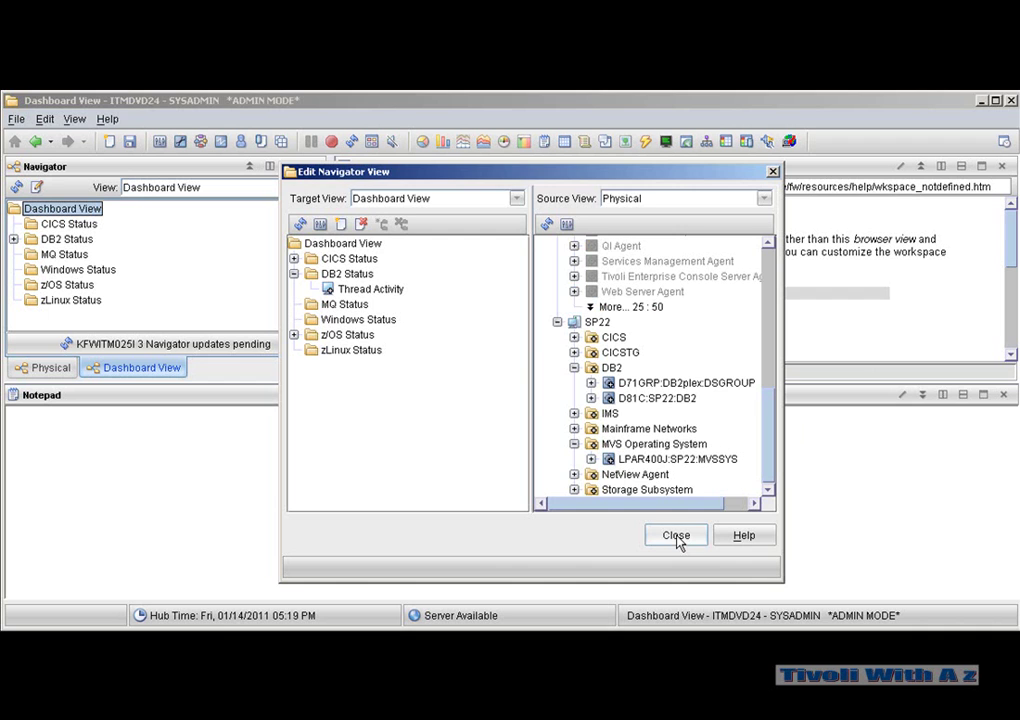
Apply the navigator updates and swap the browser pane for a Graphic View of the six status nodes.
{"action": "left_click", "coordinate": [679, 540]}
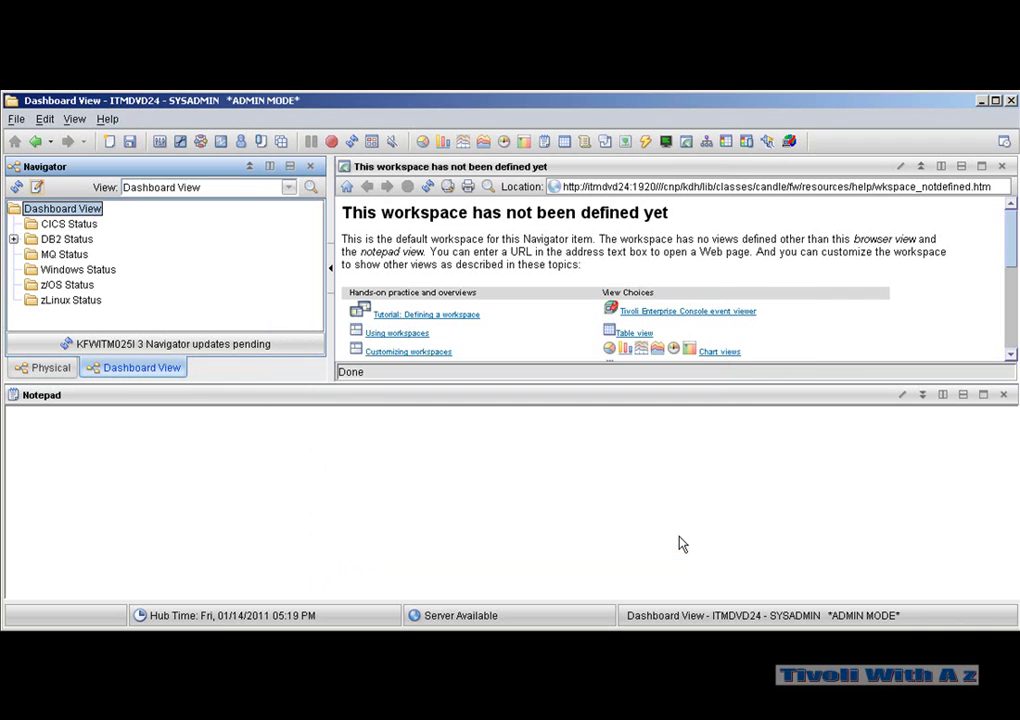
{"action": "left_click", "coordinate": [157, 344]}
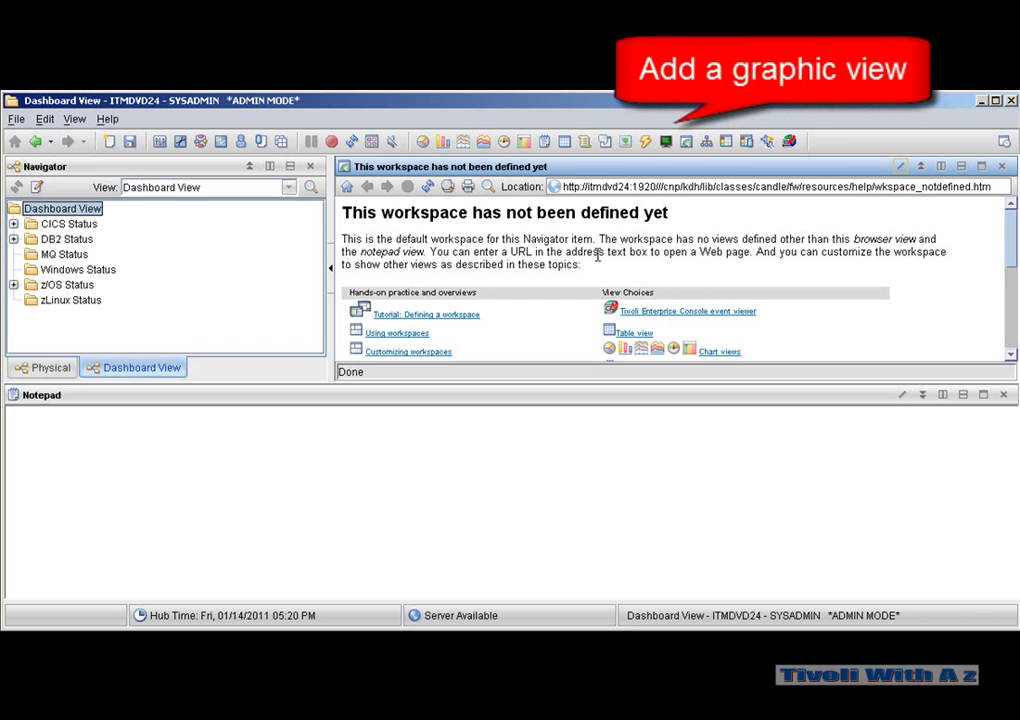
{"action": "left_click", "coordinate": [626, 143]}
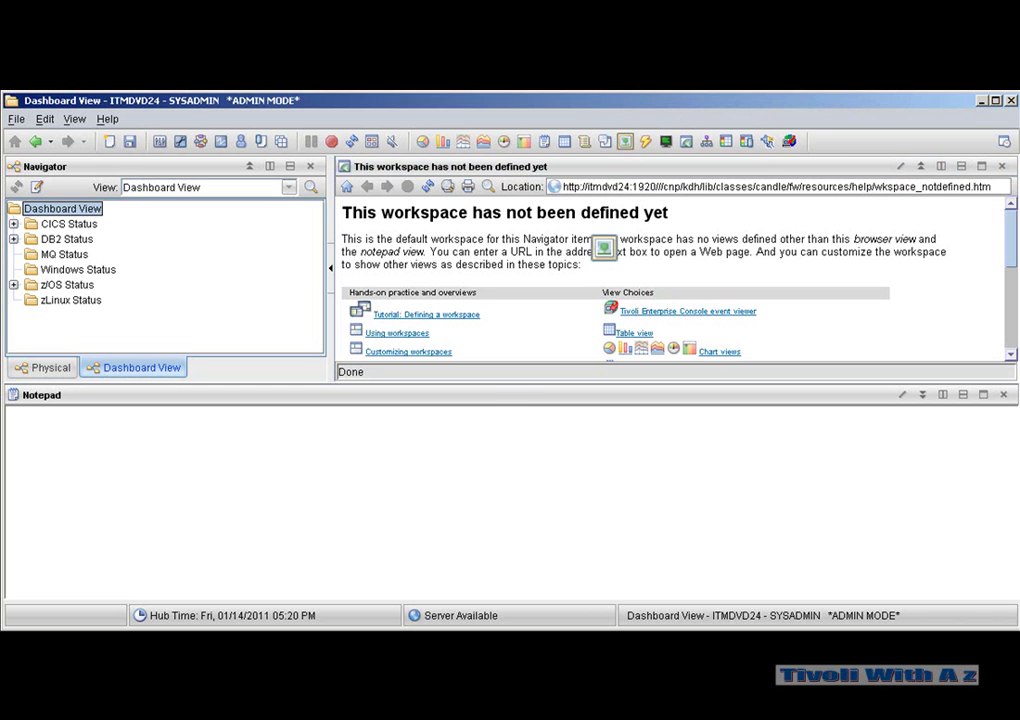
{"action": "left_click", "coordinate": [595, 262]}
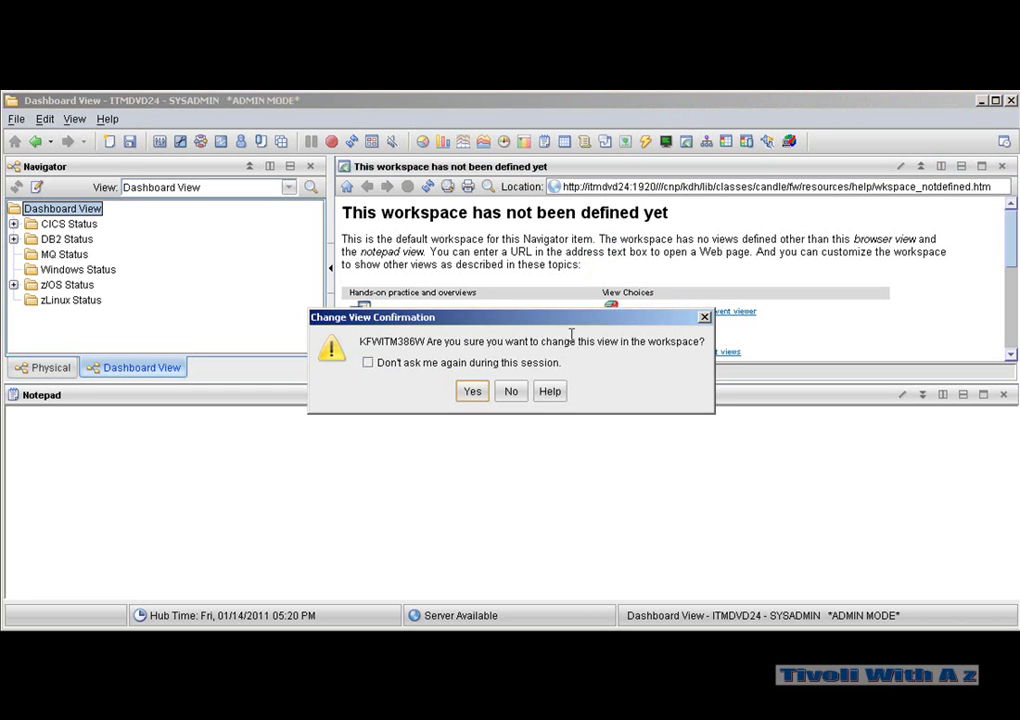
{"action": "left_click", "coordinate": [476, 391]}
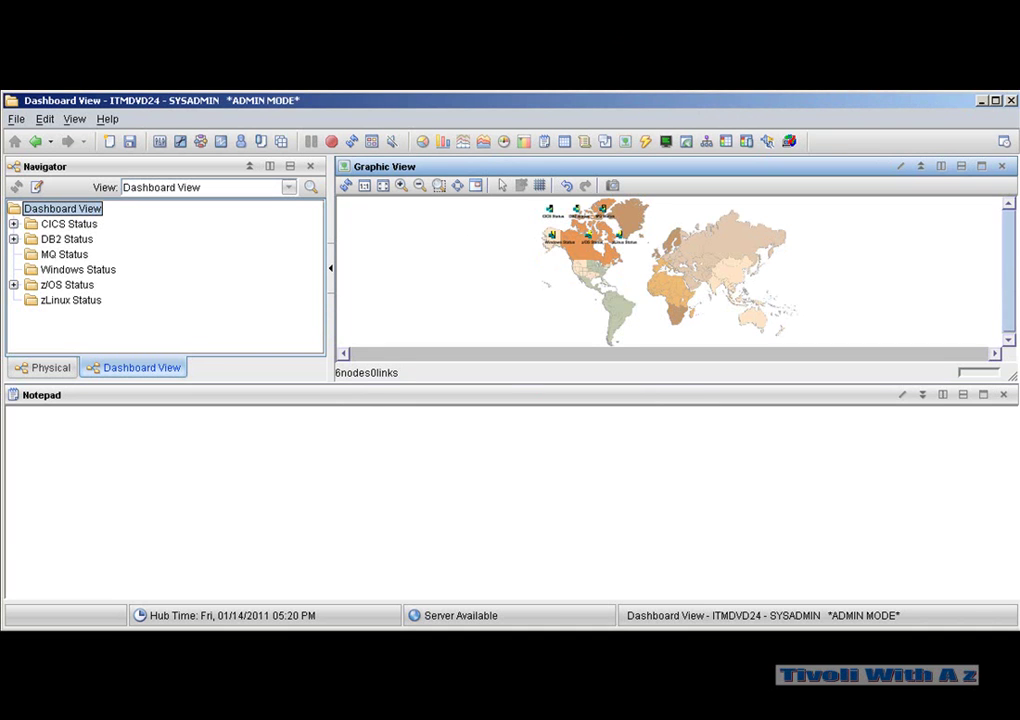
Set the graphic view's background to <blank background> and its style to parent_child_label_right.css.
{"action": "right_click", "coordinate": [593, 266]}
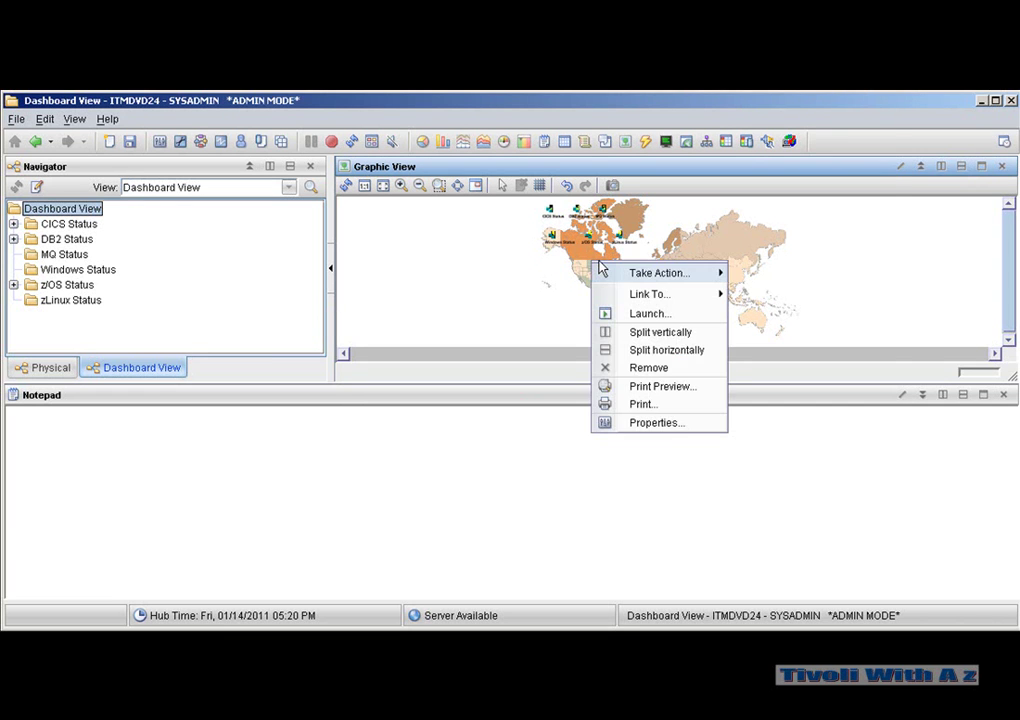
{"action": "left_click", "coordinate": [662, 423]}
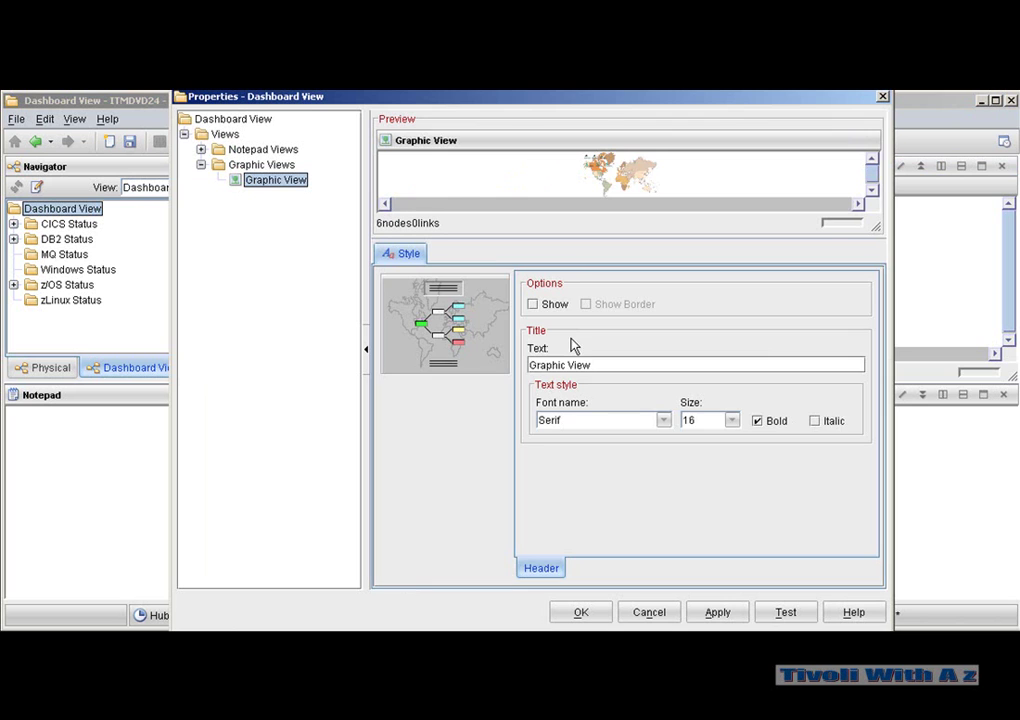
{"action": "left_click", "coordinate": [477, 342]}
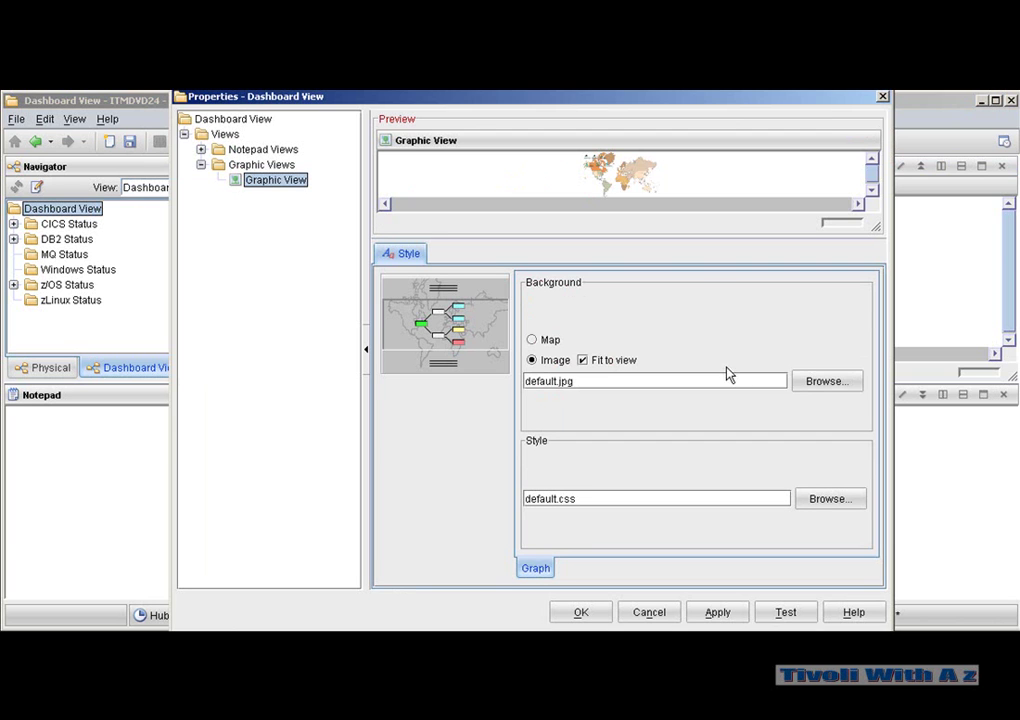
{"action": "left_click", "coordinate": [825, 383]}
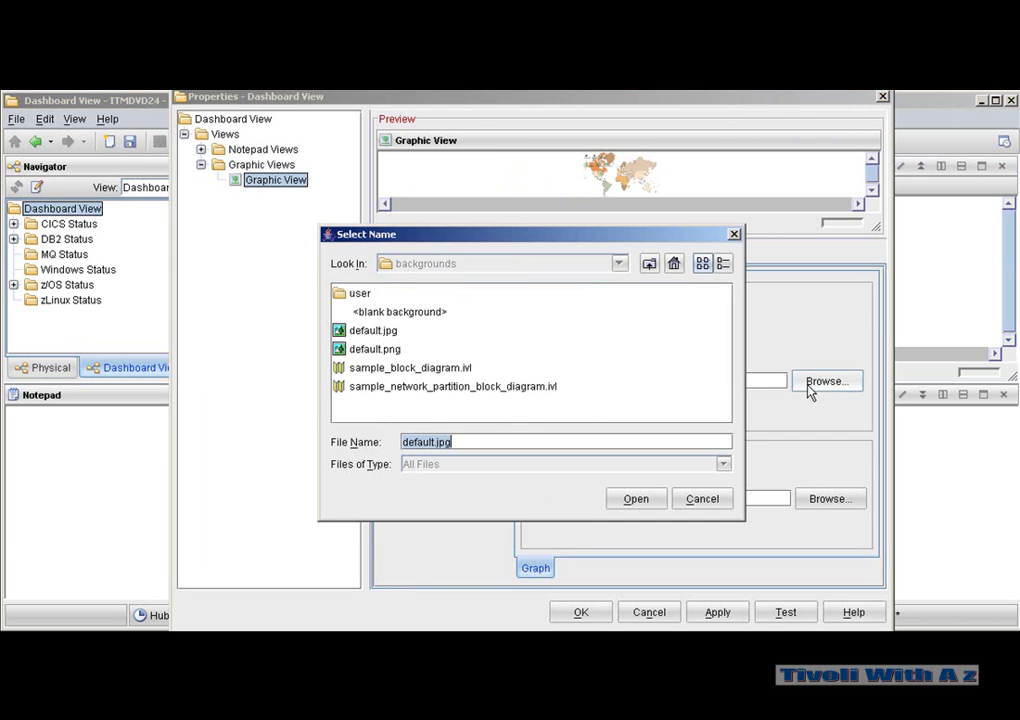
{"action": "left_click", "coordinate": [412, 315]}
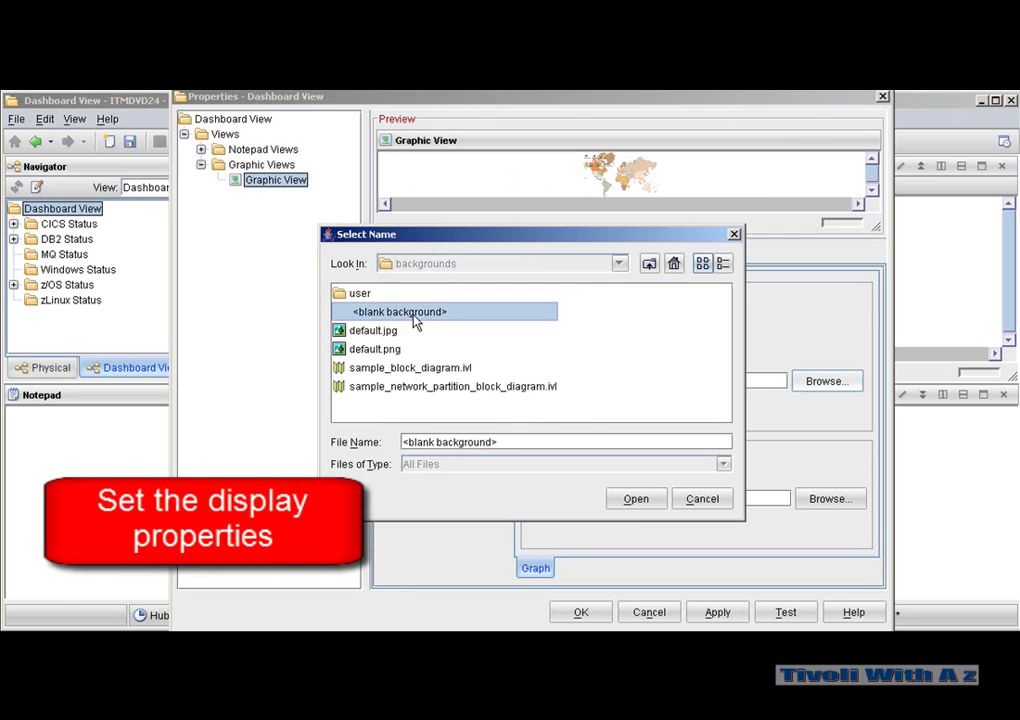
{"action": "left_click", "coordinate": [636, 503]}
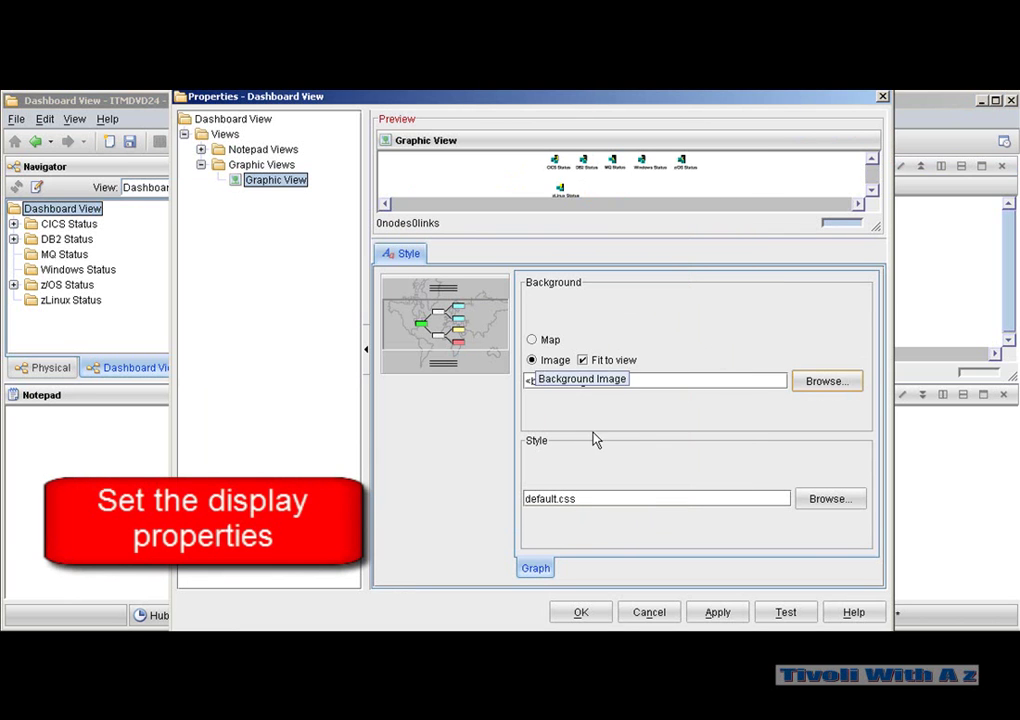
{"action": "left_click", "coordinate": [822, 500]}
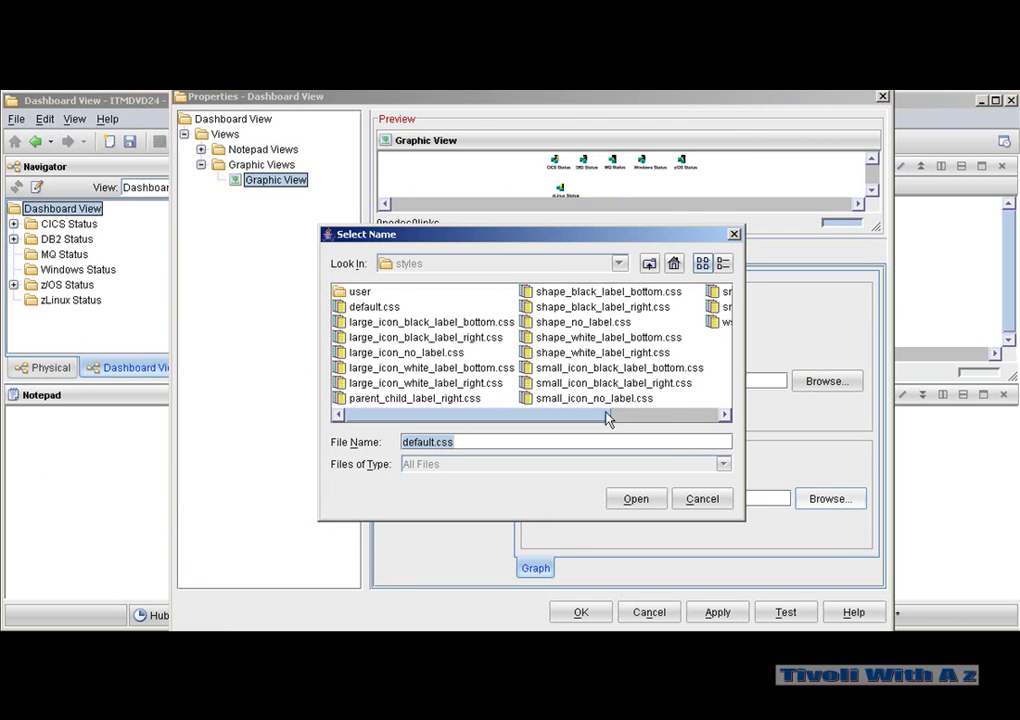
{"action": "left_click", "coordinate": [463, 399]}
{"action": "left_click", "coordinate": [636, 498]}
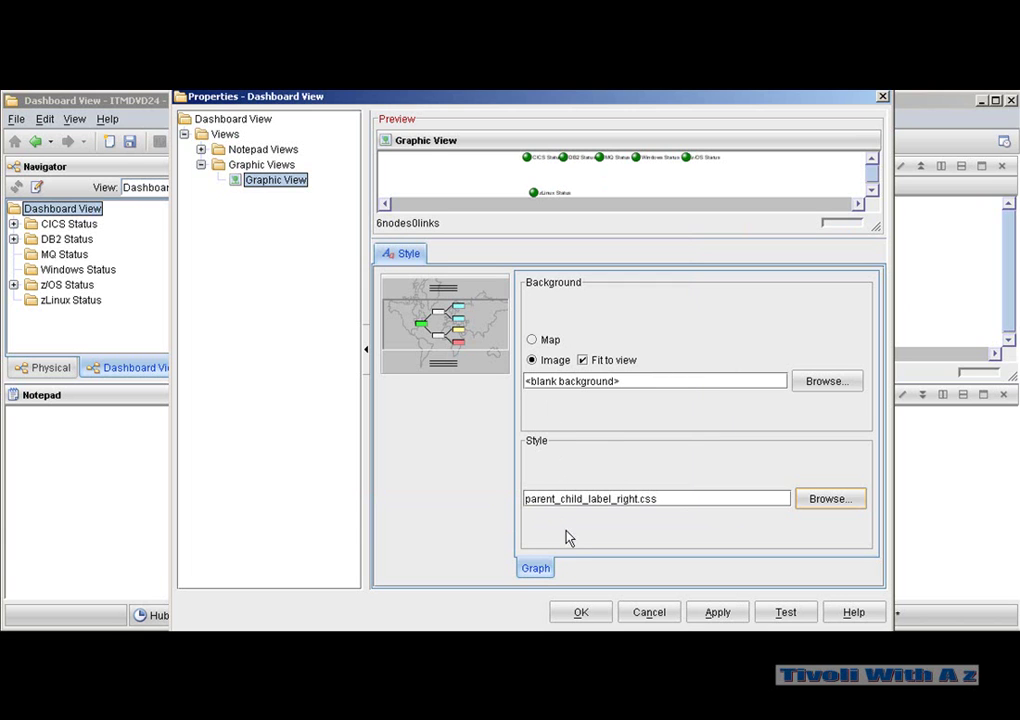
{"action": "left_click", "coordinate": [578, 612]}
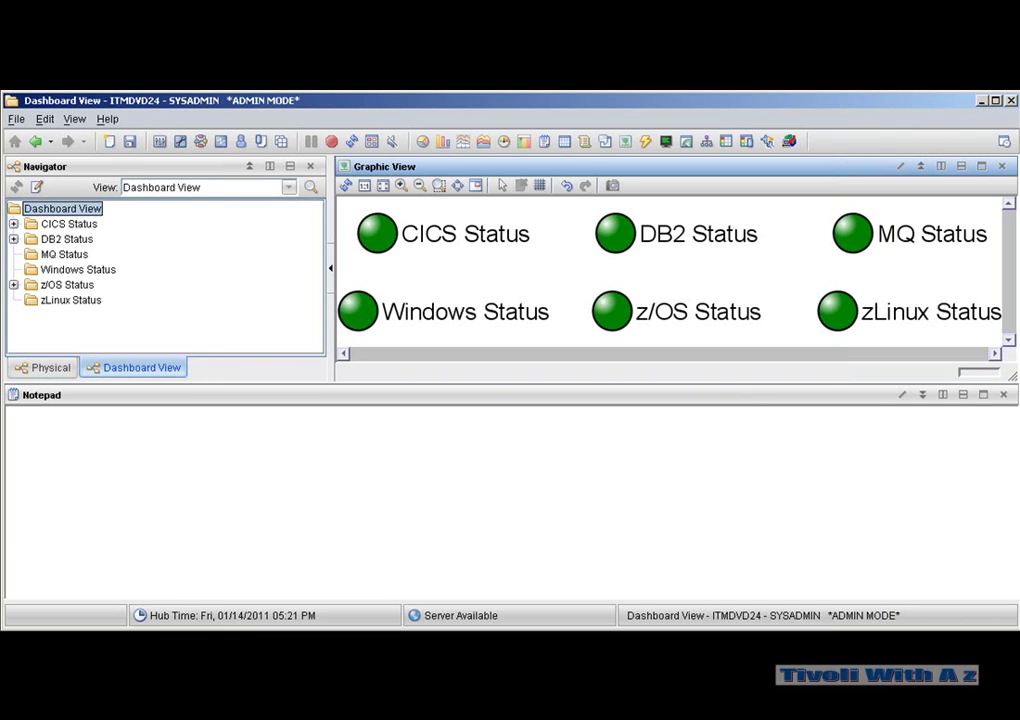
Replace the Notepad pane with a Table view and accept assigning its query now.
{"action": "left_click", "coordinate": [564, 141]}
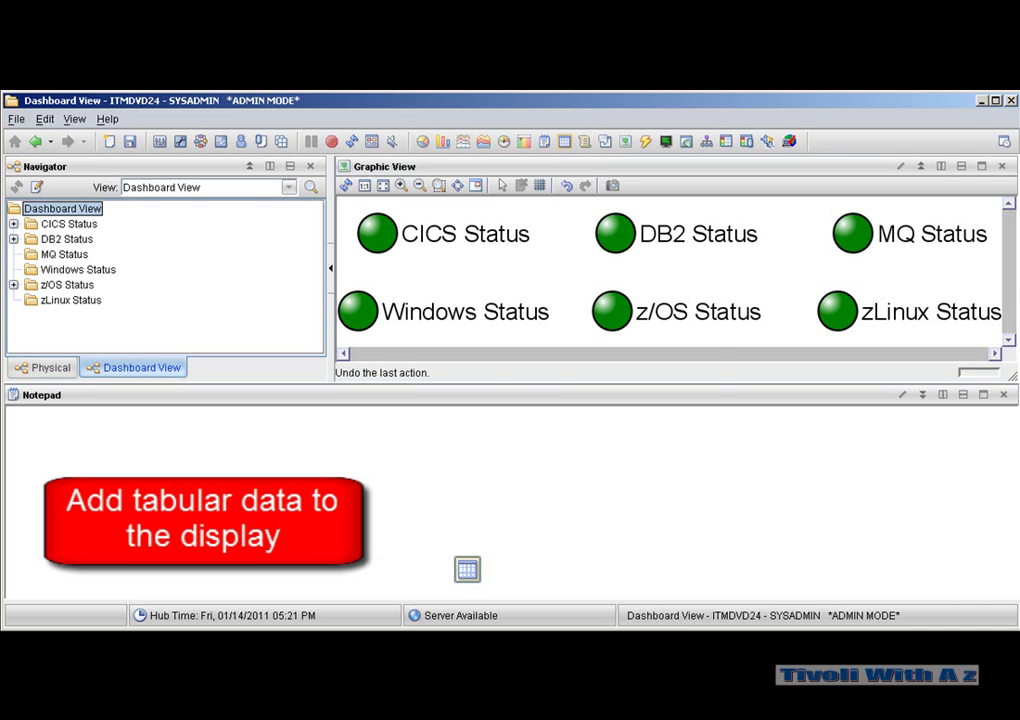
{"action": "left_click", "coordinate": [440, 505]}
{"action": "key", "text": "Return"}
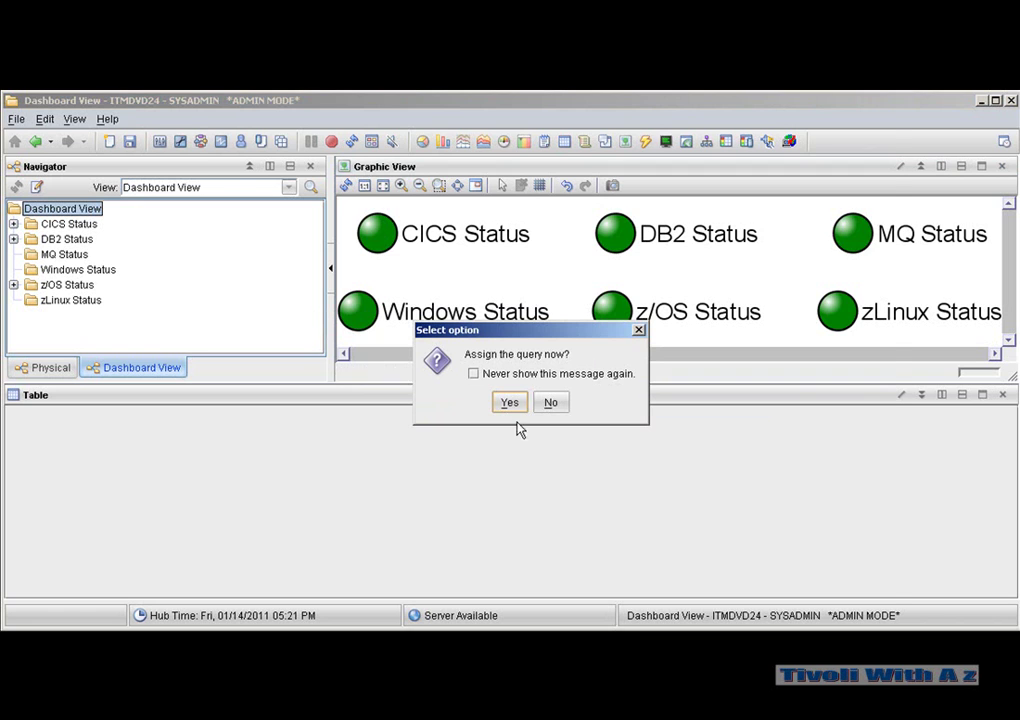
{"action": "left_click", "coordinate": [509, 403]}
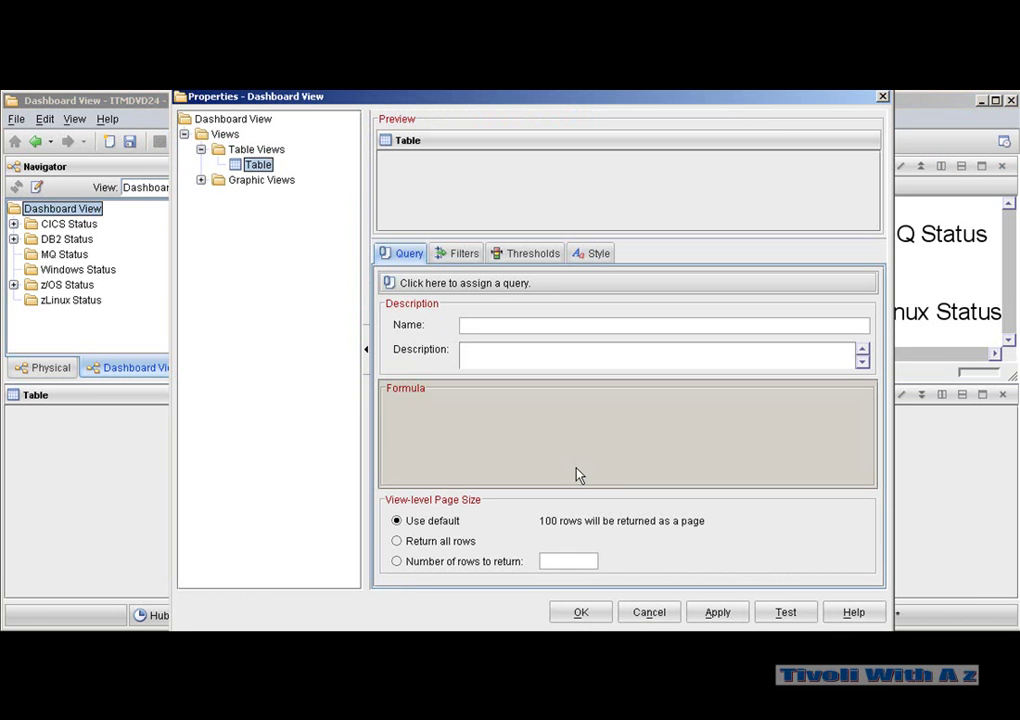
Assign the MVS System Address Space CPU Utilization query to the new table.
{"action": "left_click", "coordinate": [488, 284]}
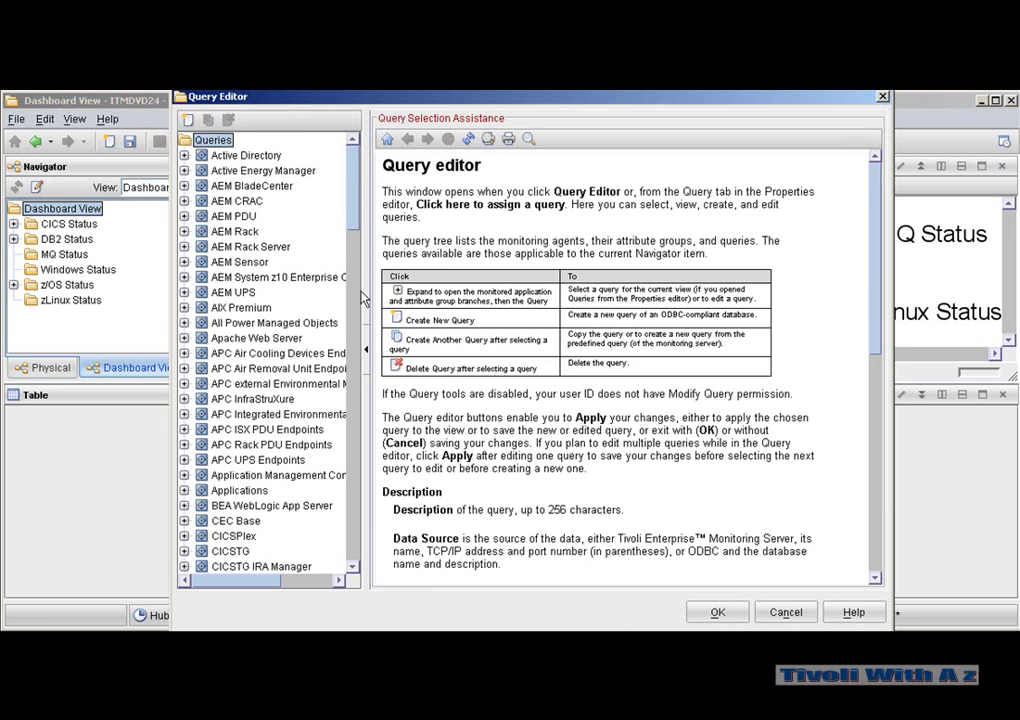
{"action": "left_click_drag", "start_coordinate": [353, 194], "coordinate": [359, 380]}
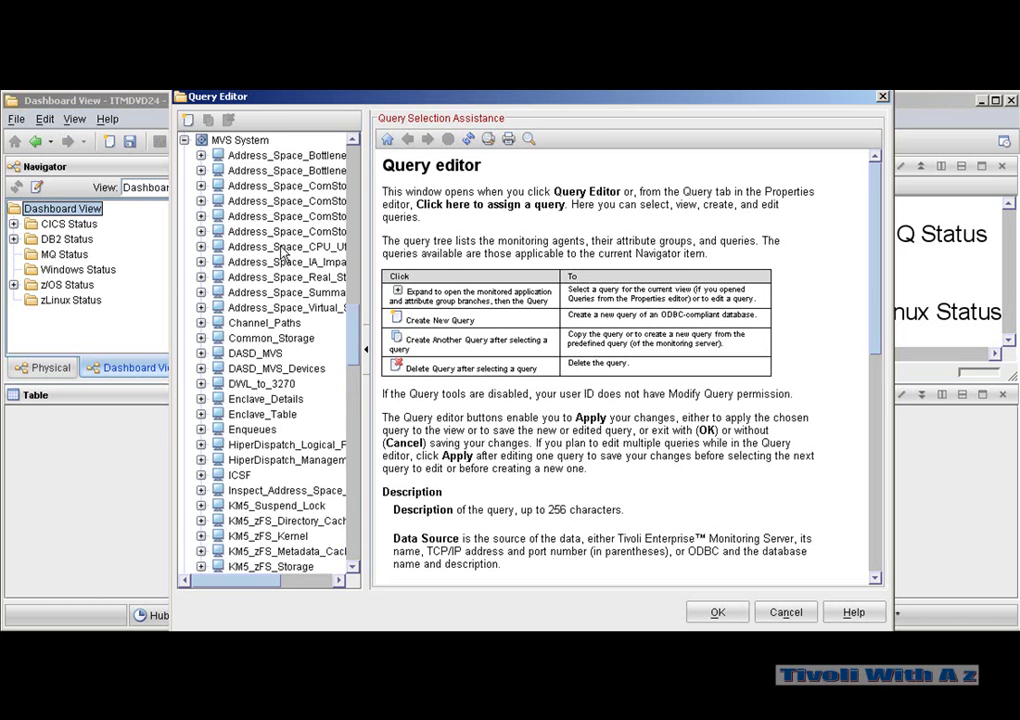
{"action": "left_click", "coordinate": [525, 204]}
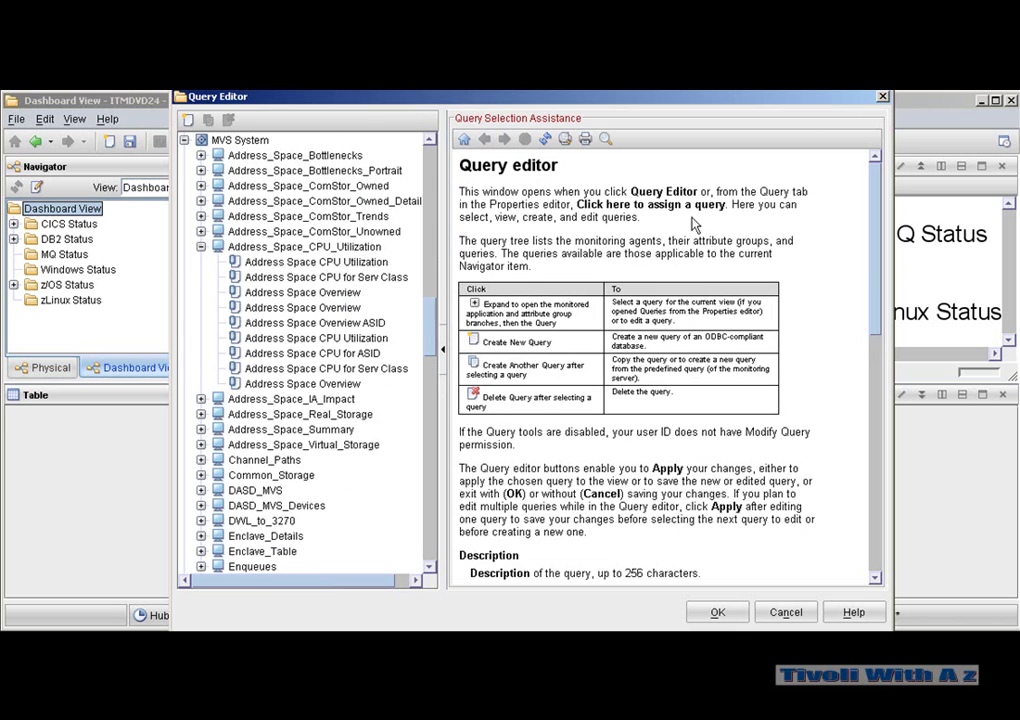
{"action": "left_click", "coordinate": [346, 262]}
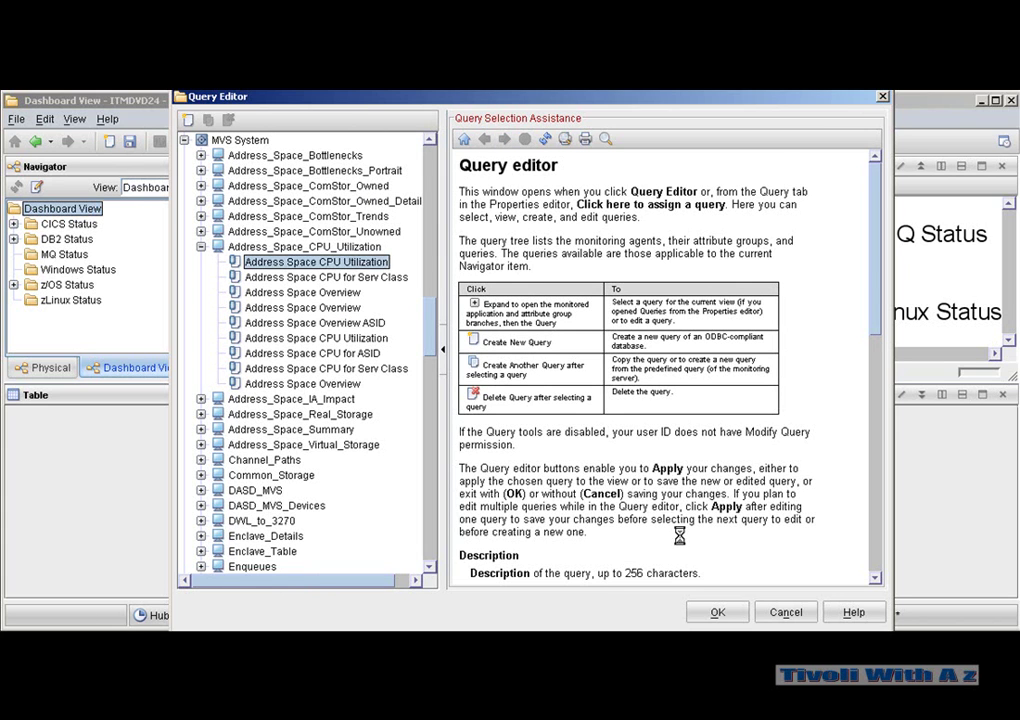
{"action": "left_click", "coordinate": [716, 612]}
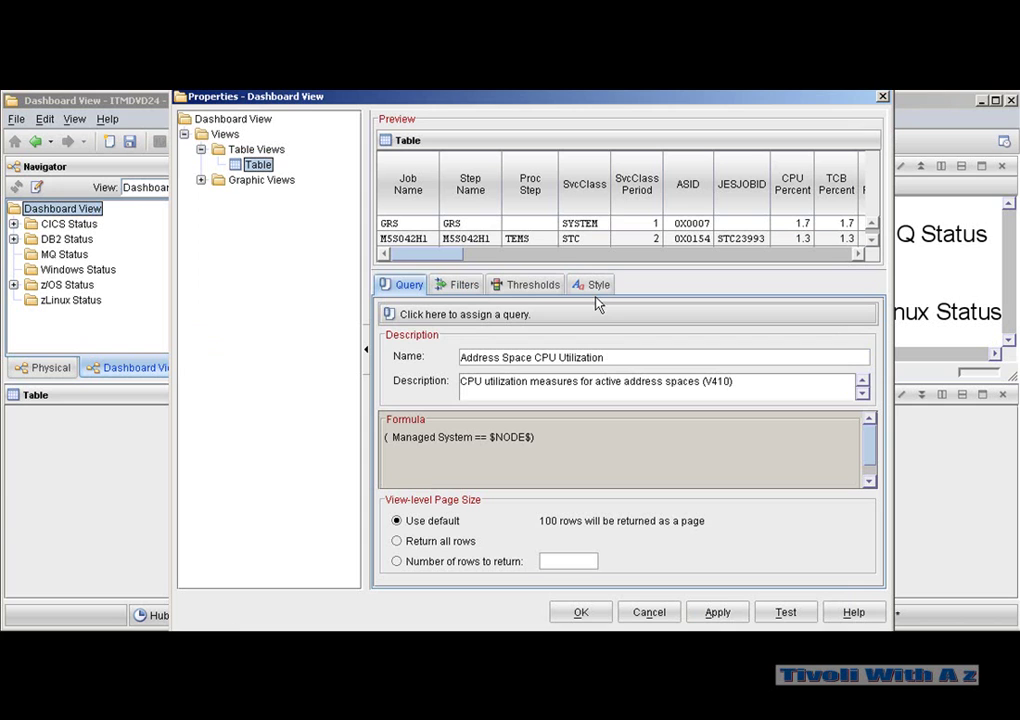
Change the table's title text to 'z/OS Address Space CPU' in its Style settings.
{"action": "left_click", "coordinate": [605, 289]}
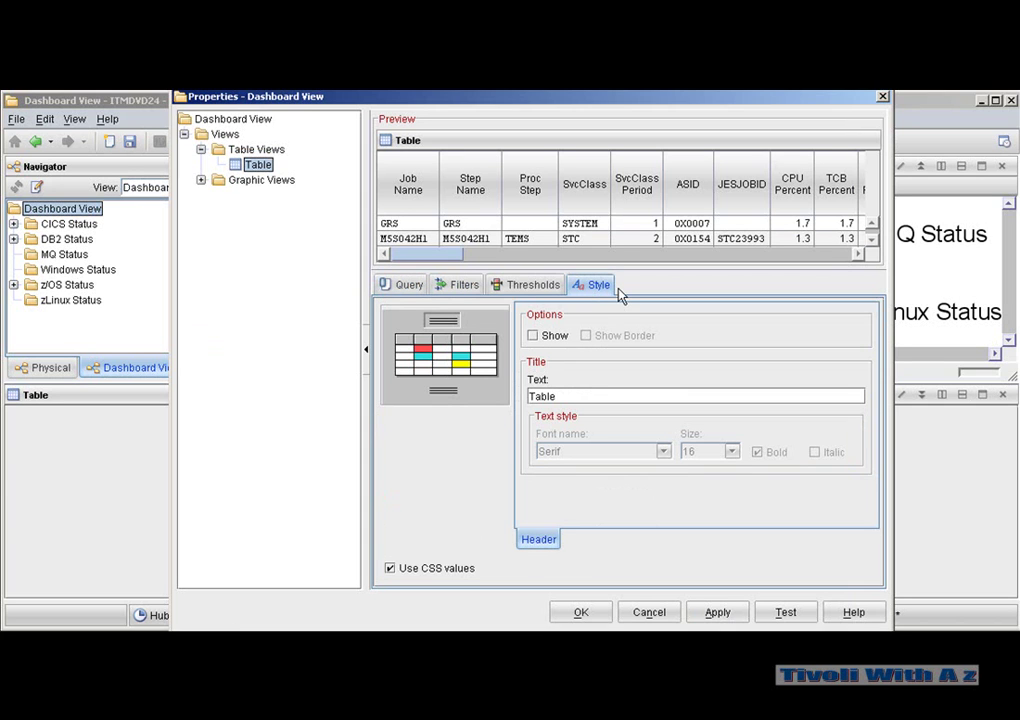
{"action": "left_click", "coordinate": [586, 398]}
{"action": "key", "text": "BackSpace"}
{"action": "key", "text": "BackSpace"}
{"action": "key", "text": "BackSpace"}
{"action": "key", "text": "BackSpace"}
{"action": "key", "text": "BackSpace"}
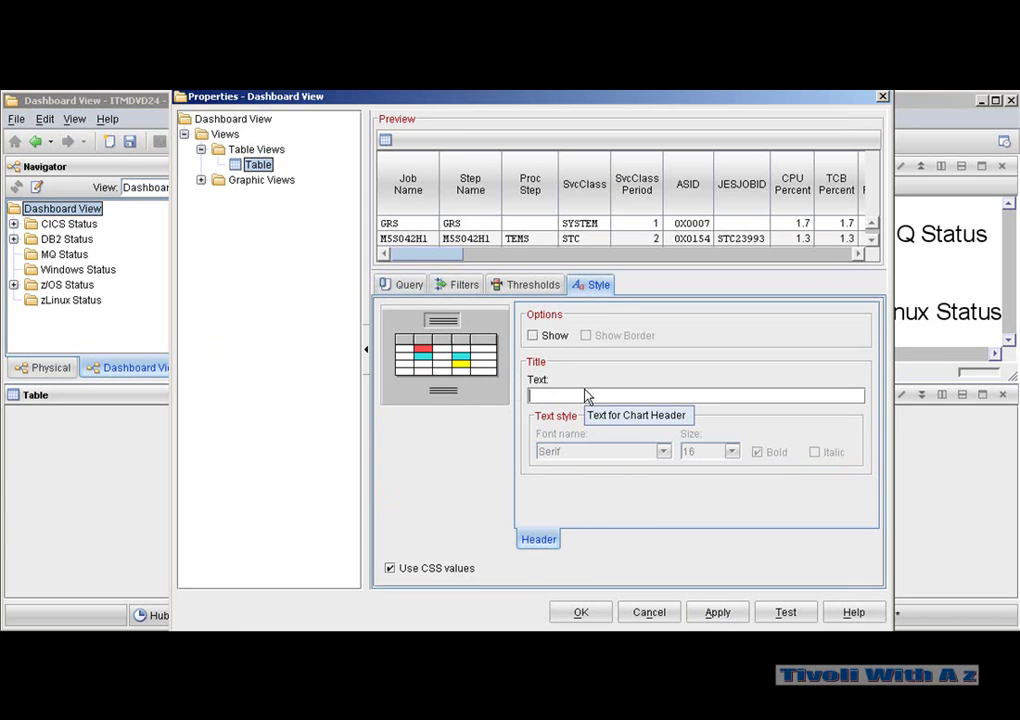
{"action": "type", "text": "z/OS Address Space "}
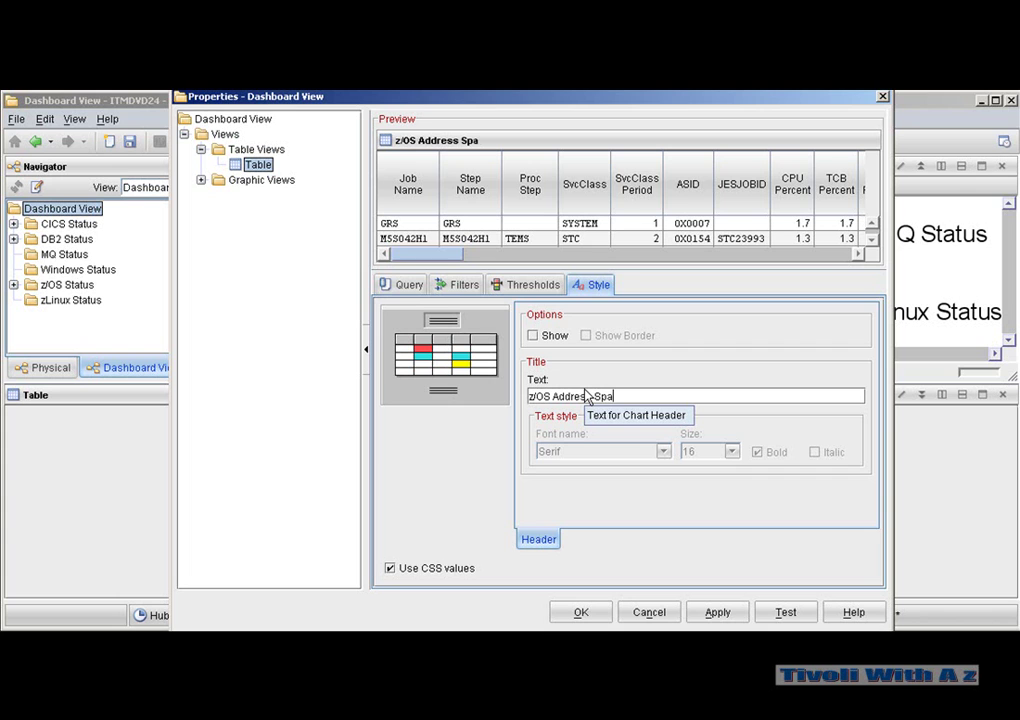
{"action": "type", "text": "CPU"}
{"action": "left_click", "coordinate": [581, 613]}
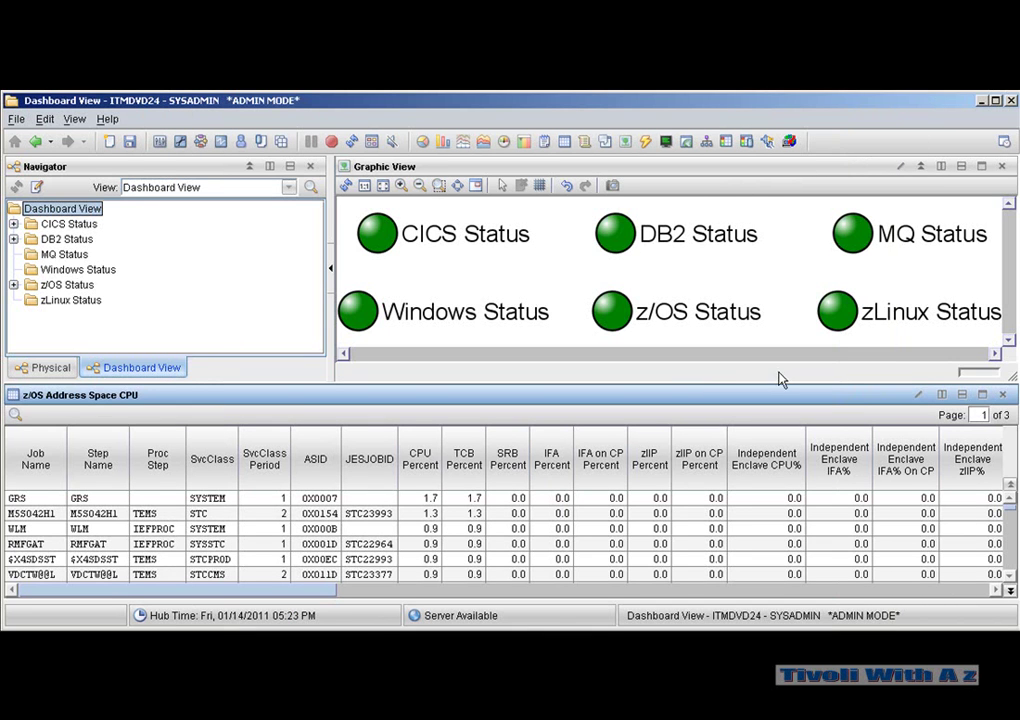
Split the table pane into two, widen the right table, and open its properties.
{"action": "left_click", "coordinate": [941, 396]}
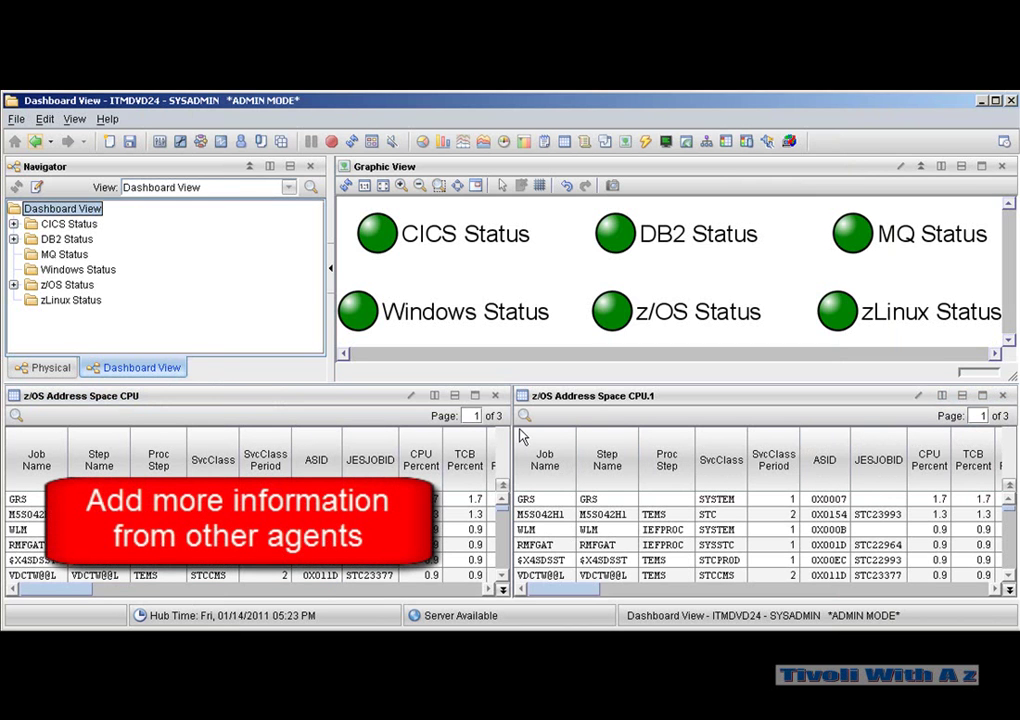
{"action": "left_click_drag", "start_coordinate": [511, 431], "coordinate": [351, 431]}
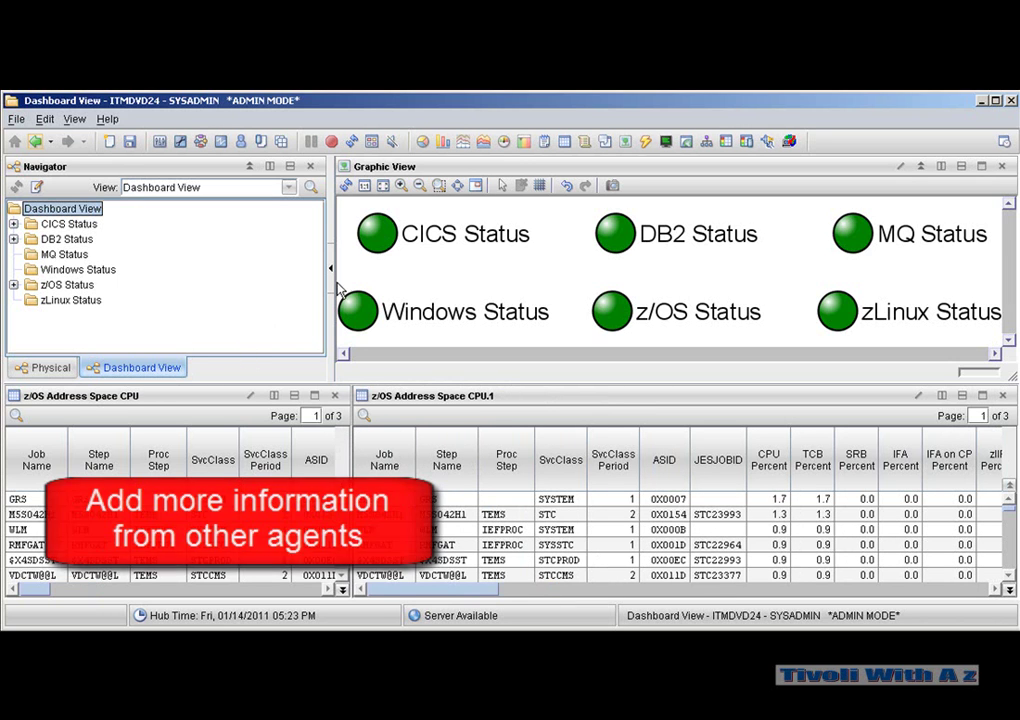
{"action": "right_click", "coordinate": [601, 518]}
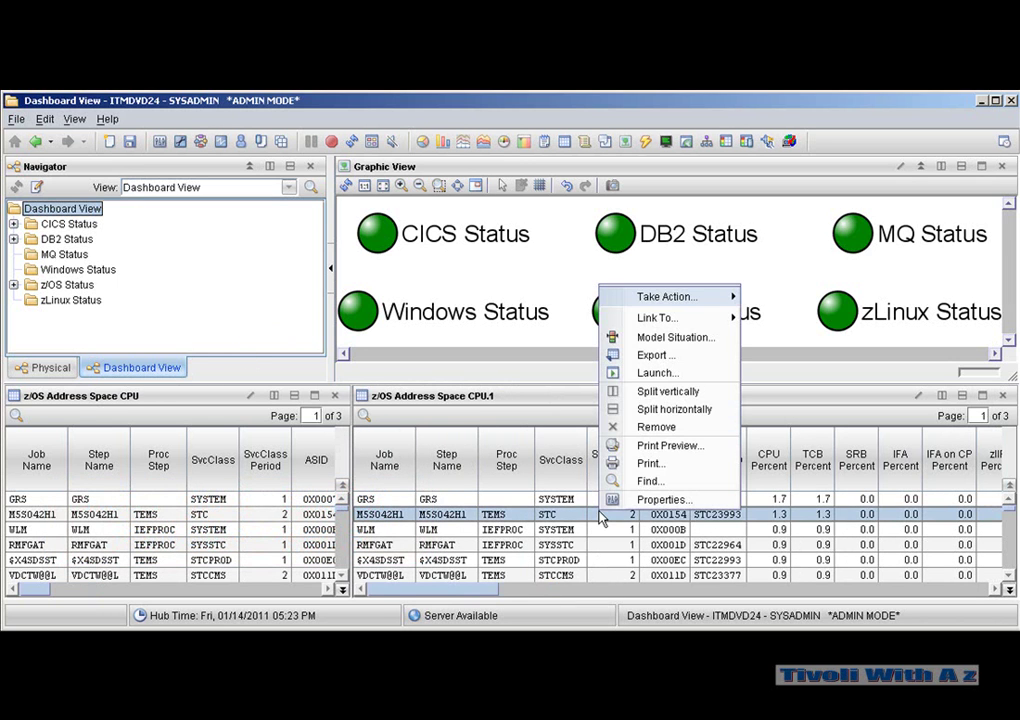
{"action": "left_click", "coordinate": [662, 499]}
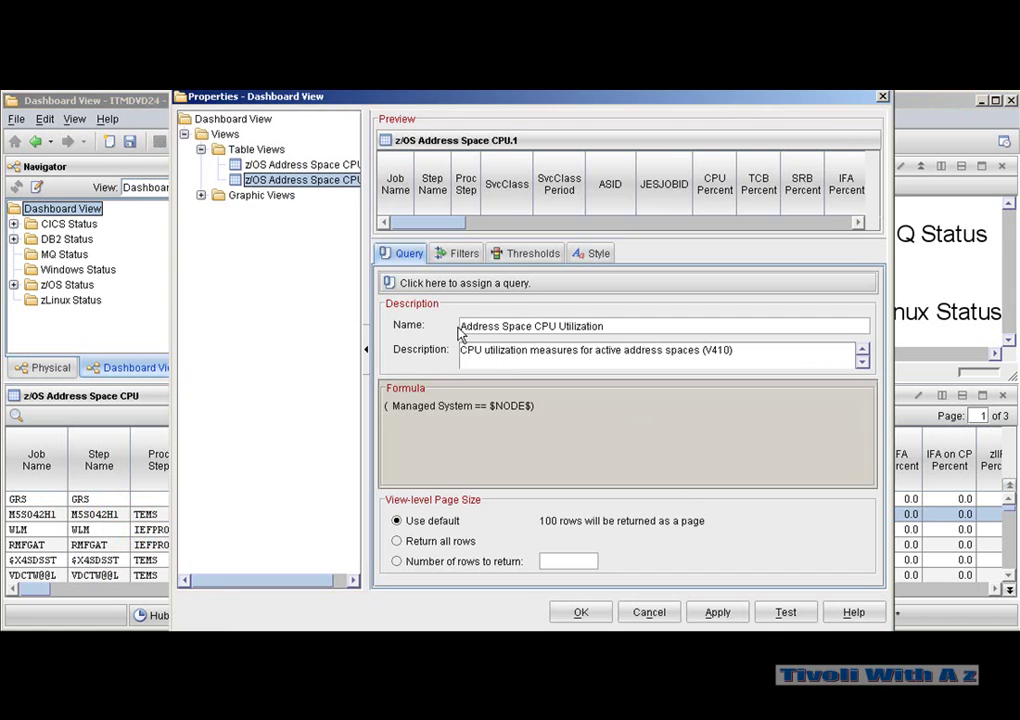
Assign the MVS DB2 > ALL THREADS > All Active Threads query to the second table.
{"action": "left_click", "coordinate": [405, 283]}
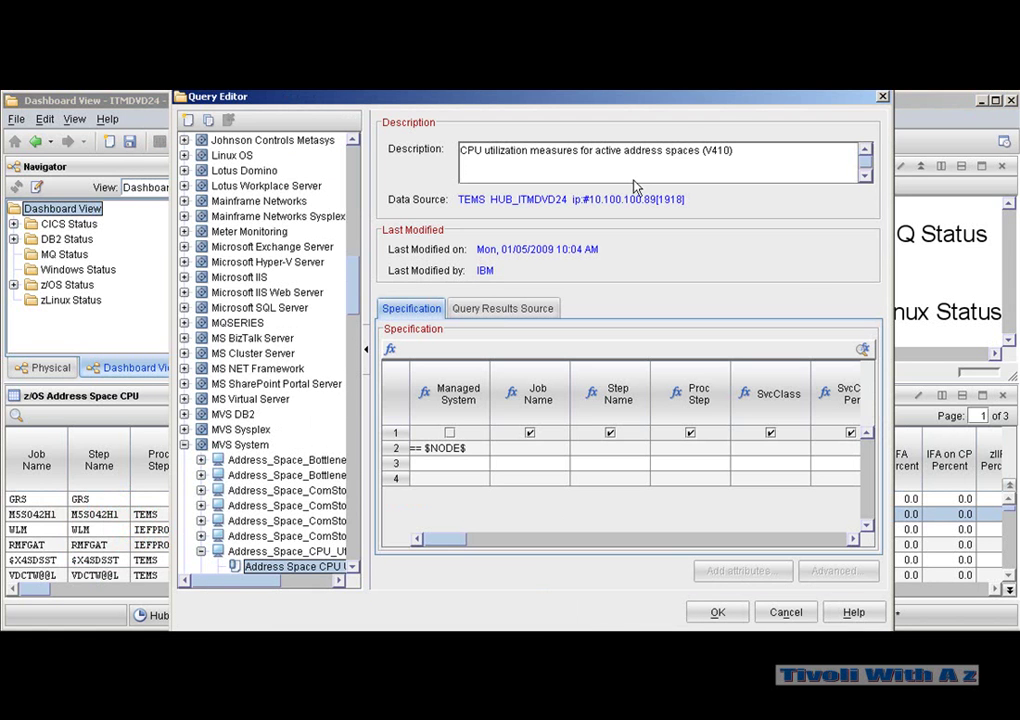
{"action": "scroll", "coordinate": [250, 250], "scroll_direction": "down", "scroll_amount": 5}
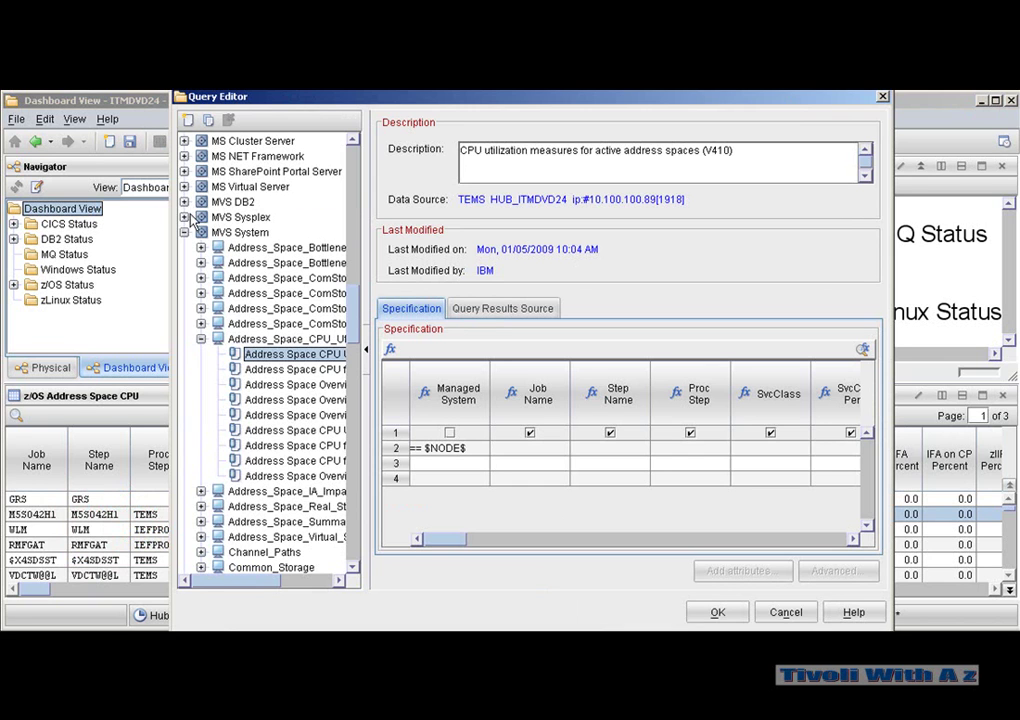
{"action": "double_click", "coordinate": [233, 201]}
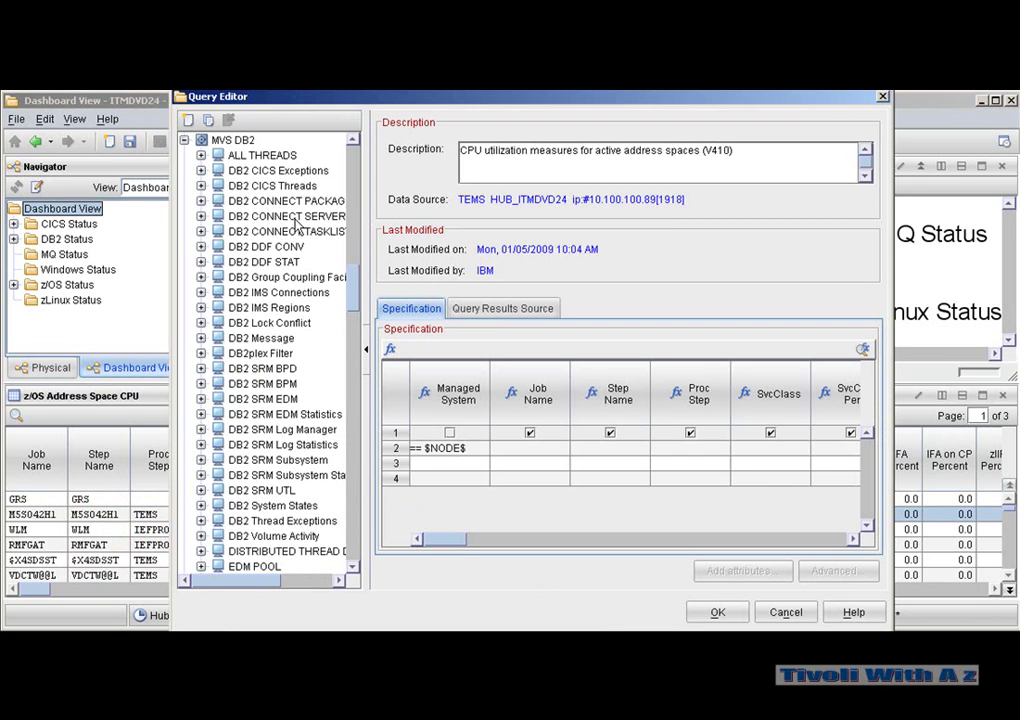
{"action": "left_click", "coordinate": [201, 155]}
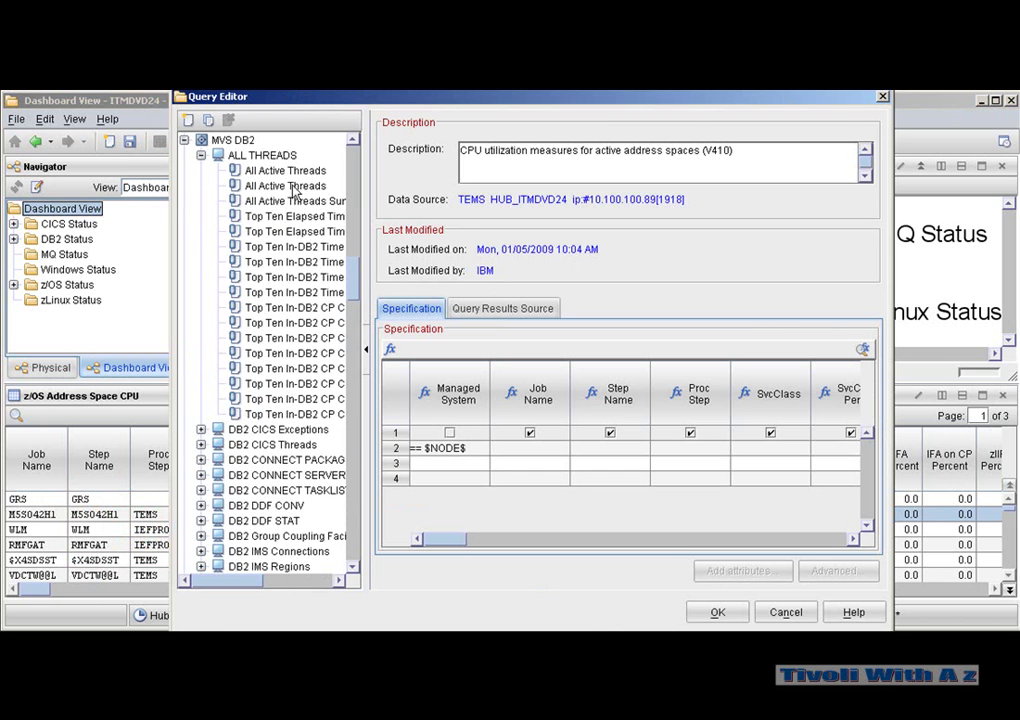
{"action": "left_click", "coordinate": [252, 170]}
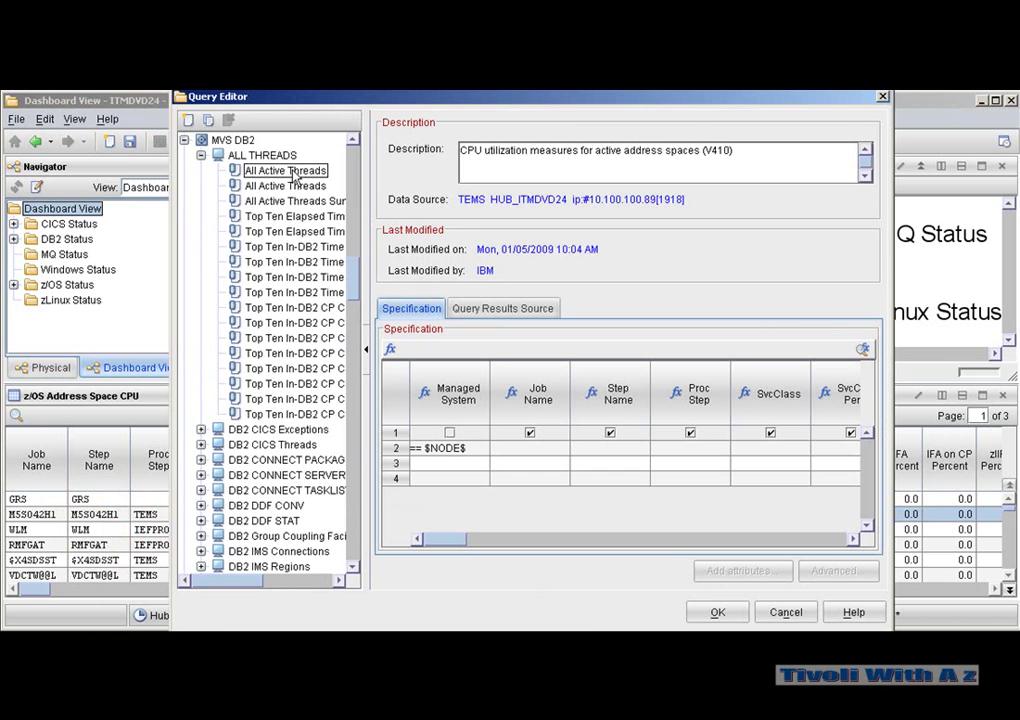
{"action": "left_click", "coordinate": [714, 612]}
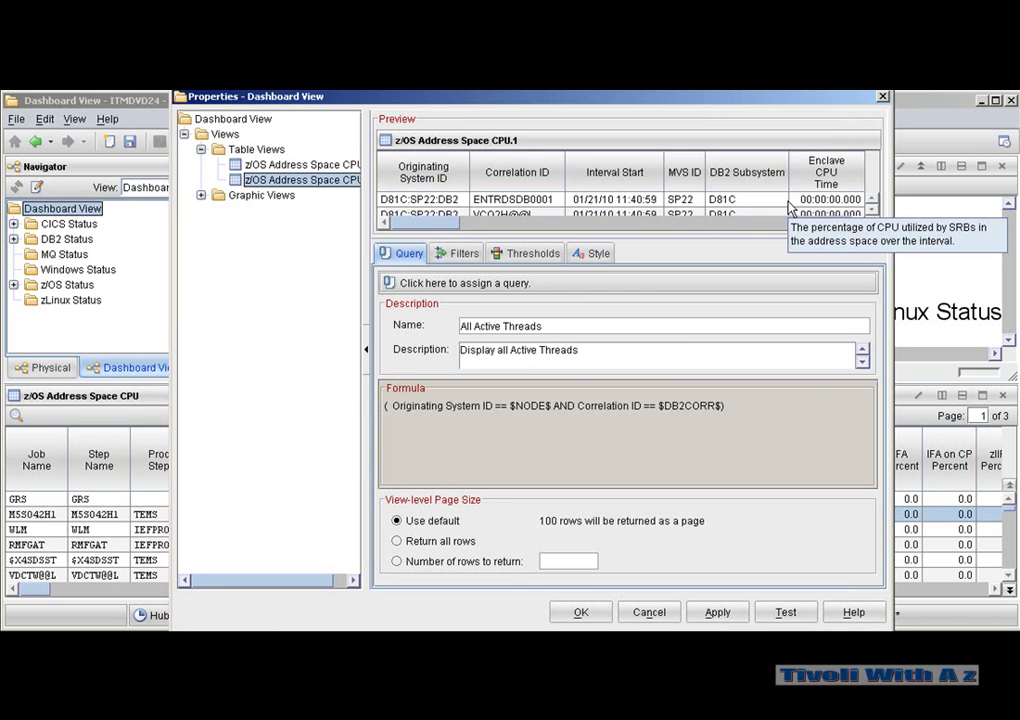
Replace the second table's Style title text with 'DB2 Threads' and apply it.
{"action": "left_click", "coordinate": [598, 254]}
{"action": "left_click", "coordinate": [676, 369]}
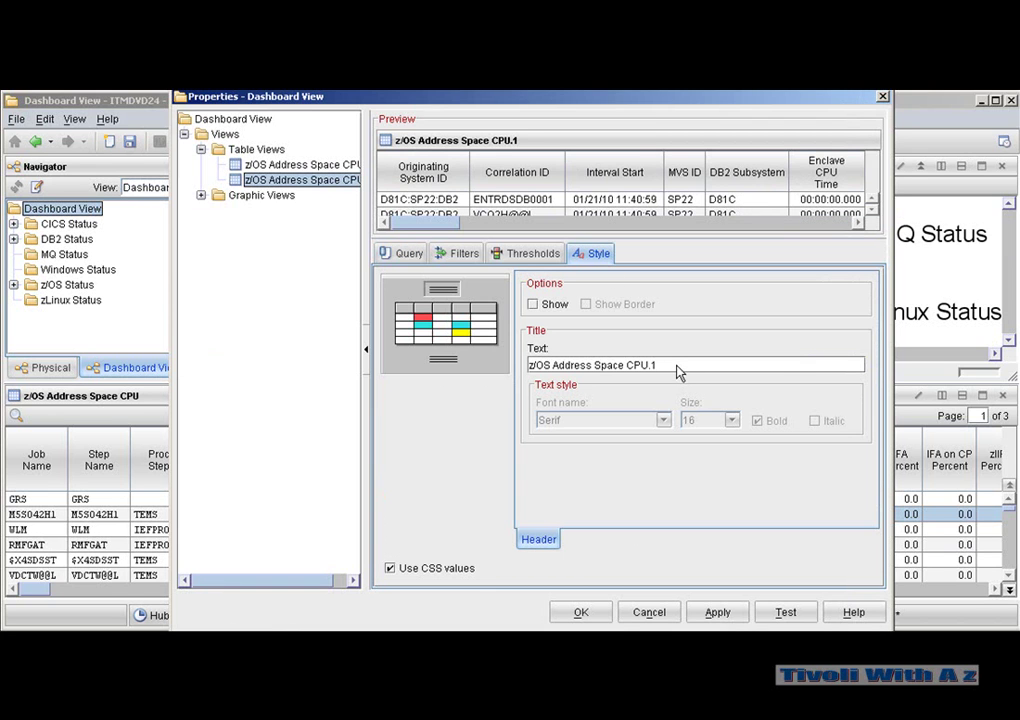
{"action": "key", "text": "BackSpace"}
{"action": "key", "text": "BackSpace"}
{"action": "key", "text": "BackSpace"}
{"action": "key", "text": "BackSpace"}
{"action": "key", "text": "BackSpace"}
{"action": "key", "text": "BackSpace"}
{"action": "key", "text": "BackSpace"}
{"action": "key", "text": "BackSpace"}
{"action": "key", "text": "BackSpace"}
{"action": "key", "text": "BackSpace"}
{"action": "key", "text": "BackSpace"}
{"action": "key", "text": "BackSpace"}
{"action": "key", "text": "BackSpace"}
{"action": "key", "text": "BackSpace"}
{"action": "key", "text": "BackSpace"}
{"action": "key", "text": "BackSpace"}
{"action": "key", "text": "BackSpace"}
{"action": "key", "text": "BackSpace"}
{"action": "key", "text": "BackSpace"}
{"action": "key", "text": "BackSpace"}
{"action": "key", "text": "BackSpace"}
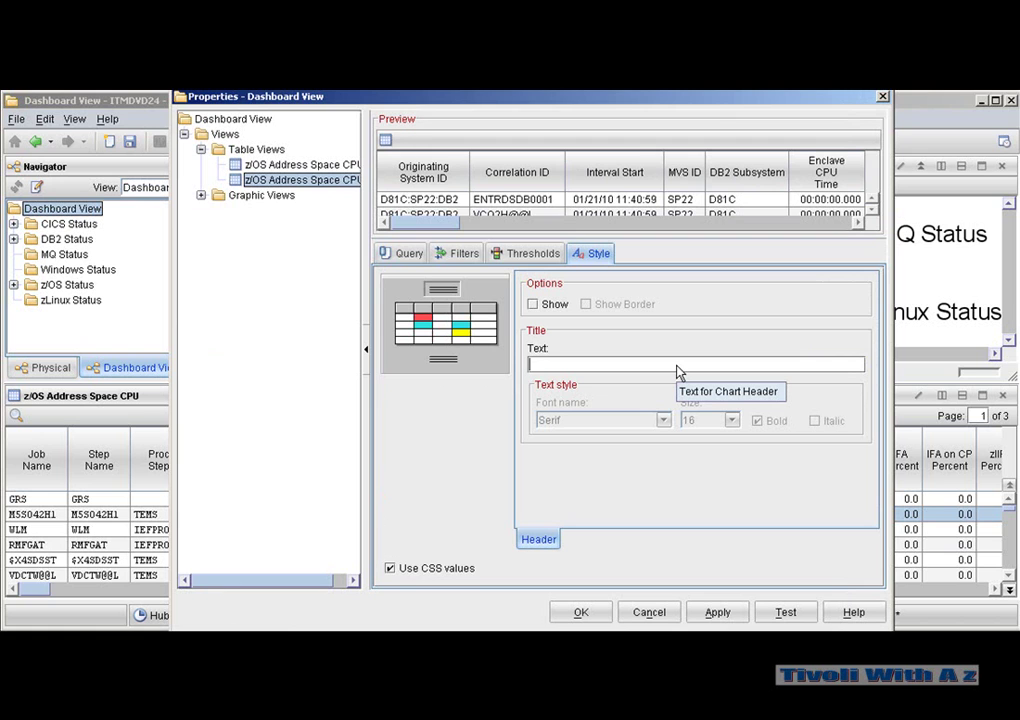
{"action": "type", "text": "DB2 Threads"}
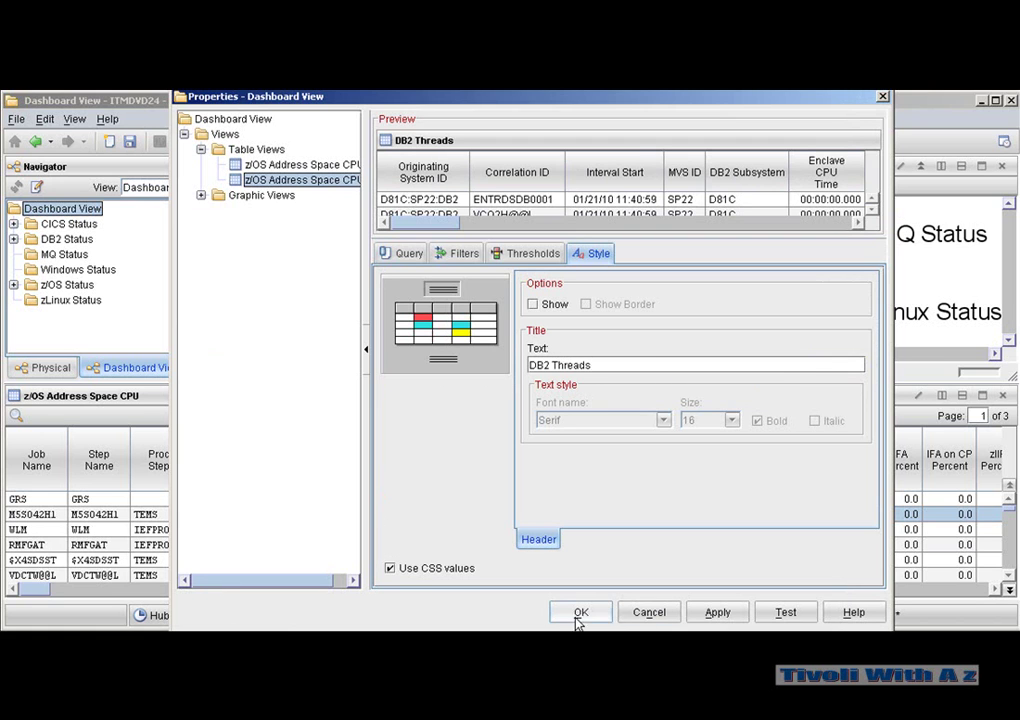
{"action": "left_click", "coordinate": [579, 612]}
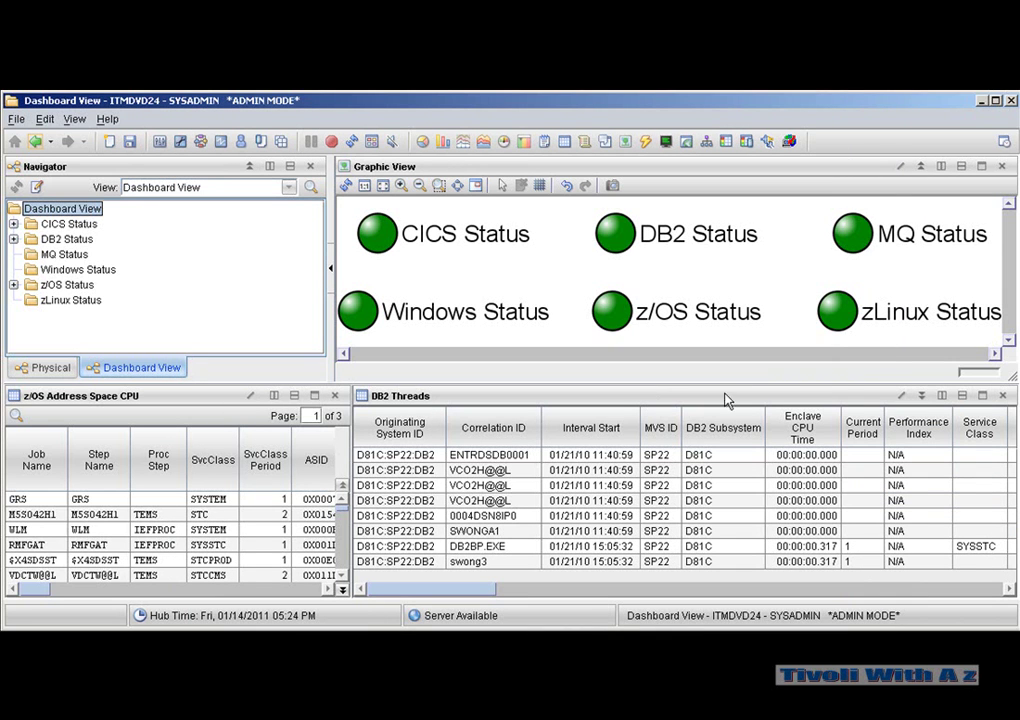
Split the DB2 Threads view and open the properties of the new DB2 Threads.1 table.
{"action": "left_click", "coordinate": [941, 395]}
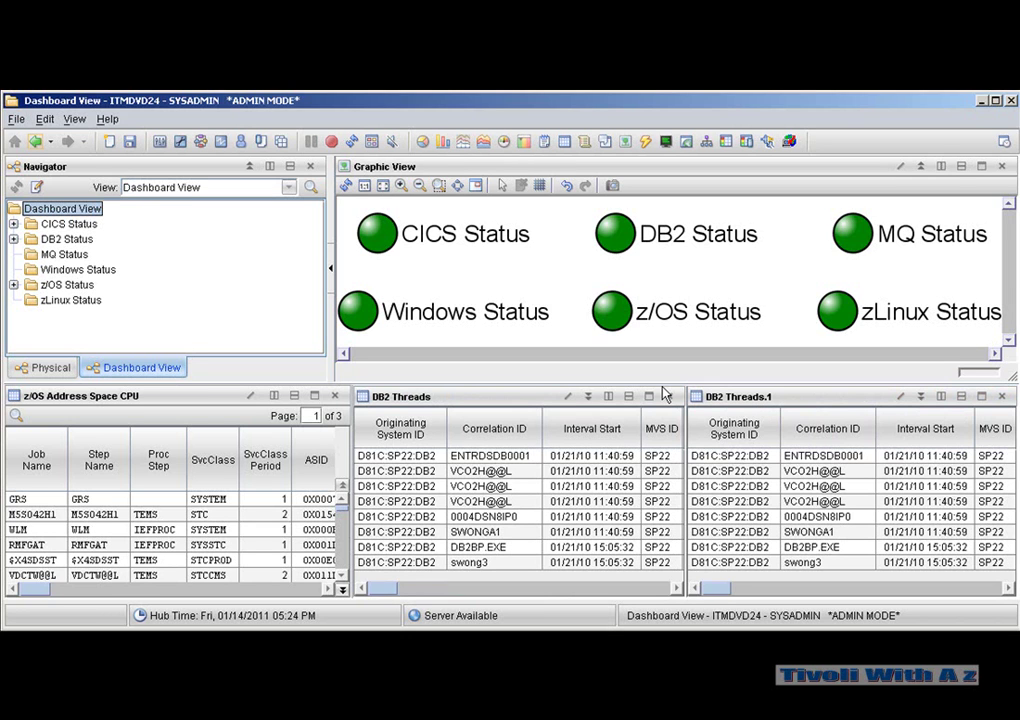
{"action": "right_click", "coordinate": [773, 486]}
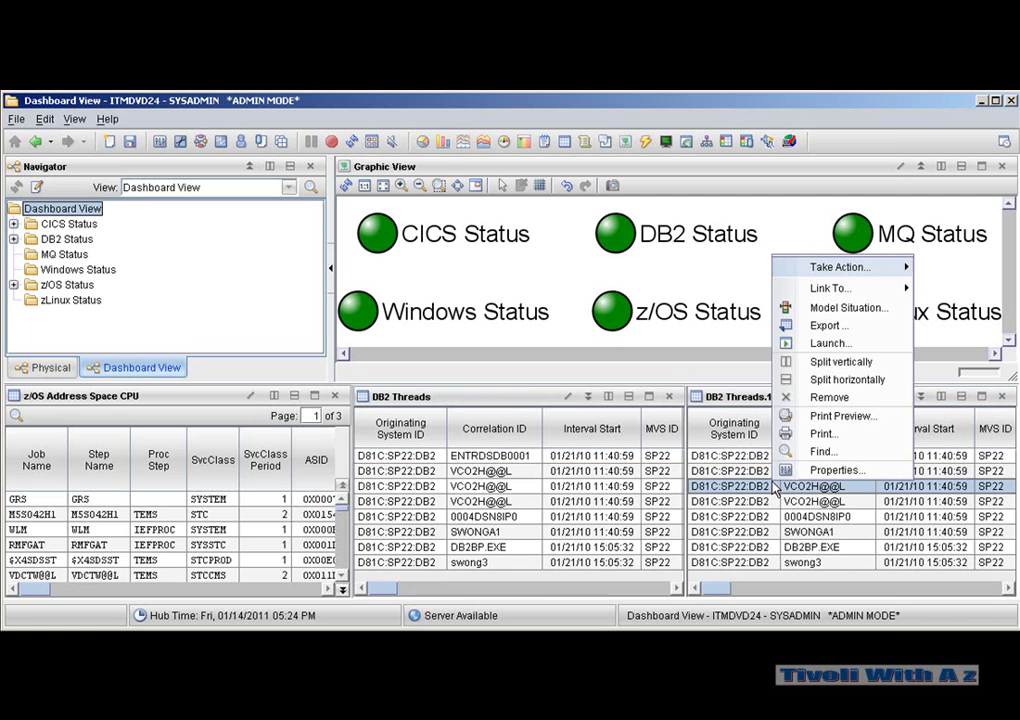
{"action": "left_click", "coordinate": [834, 470]}
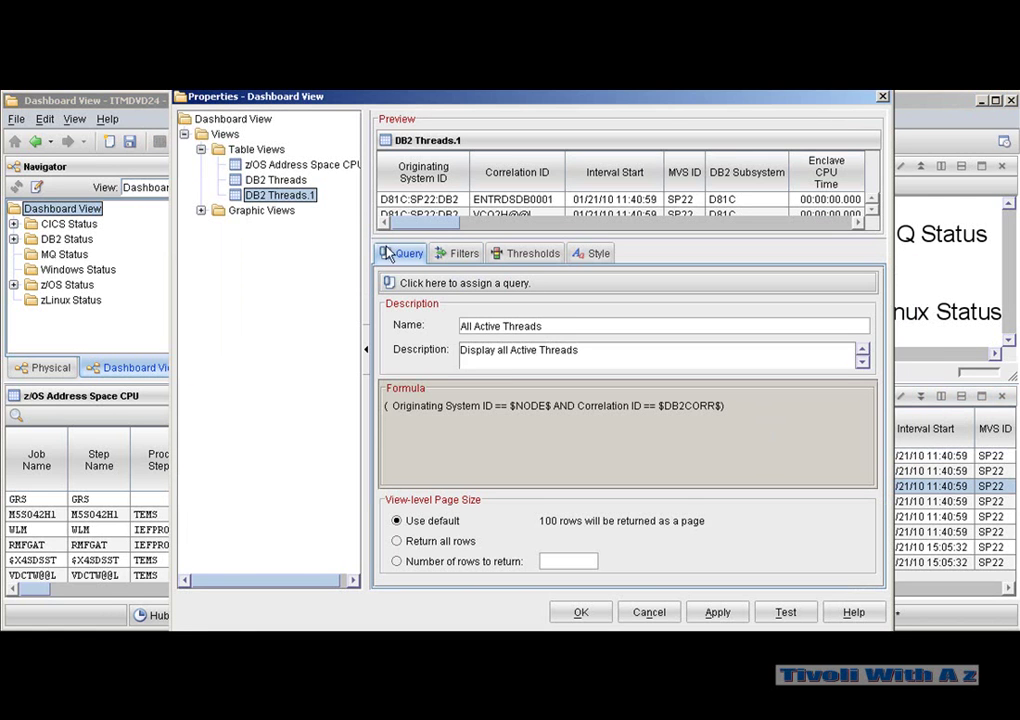
Assign the CICSplex Response Time > Response Time Analysis query to DB2 Threads.1.
{"action": "left_click", "coordinate": [446, 283]}
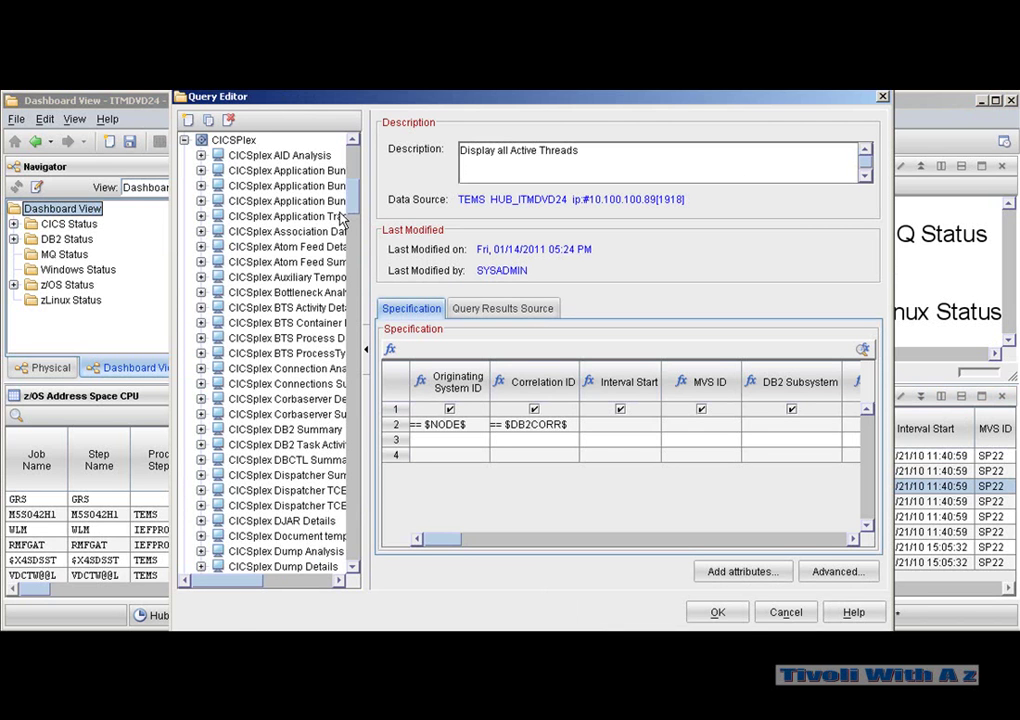
{"action": "scroll", "coordinate": [350, 200], "scroll_direction": "up", "scroll_amount": 3}
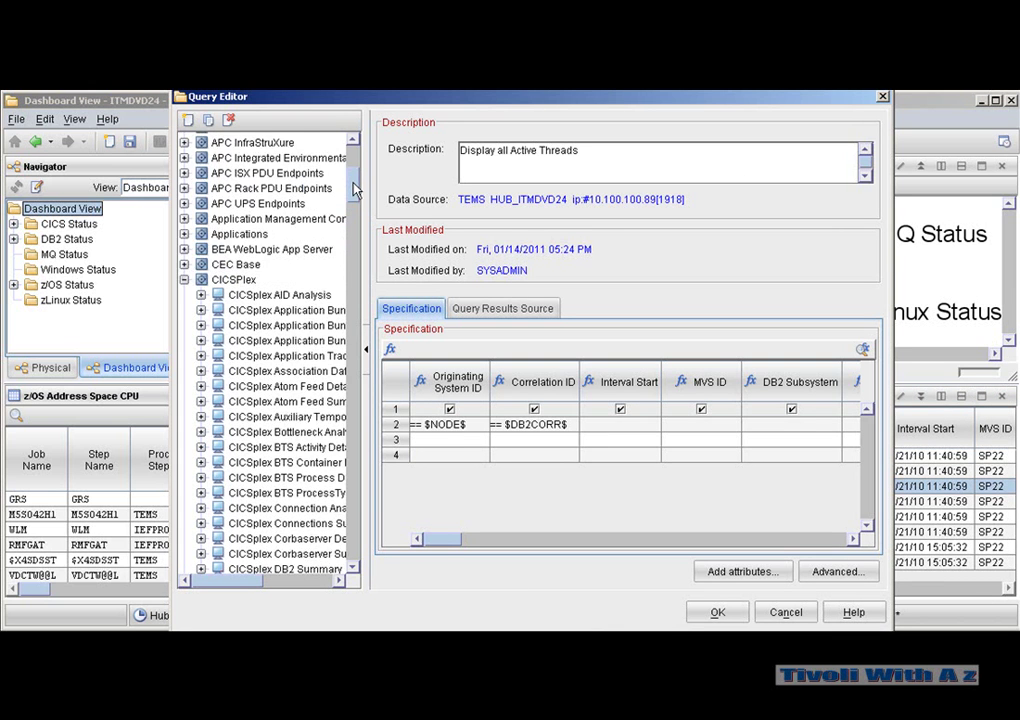
{"action": "scroll", "coordinate": [355, 198], "scroll_direction": "down", "scroll_amount": 2}
{"action": "scroll", "coordinate": [355, 200], "scroll_direction": "down", "scroll_amount": 2}
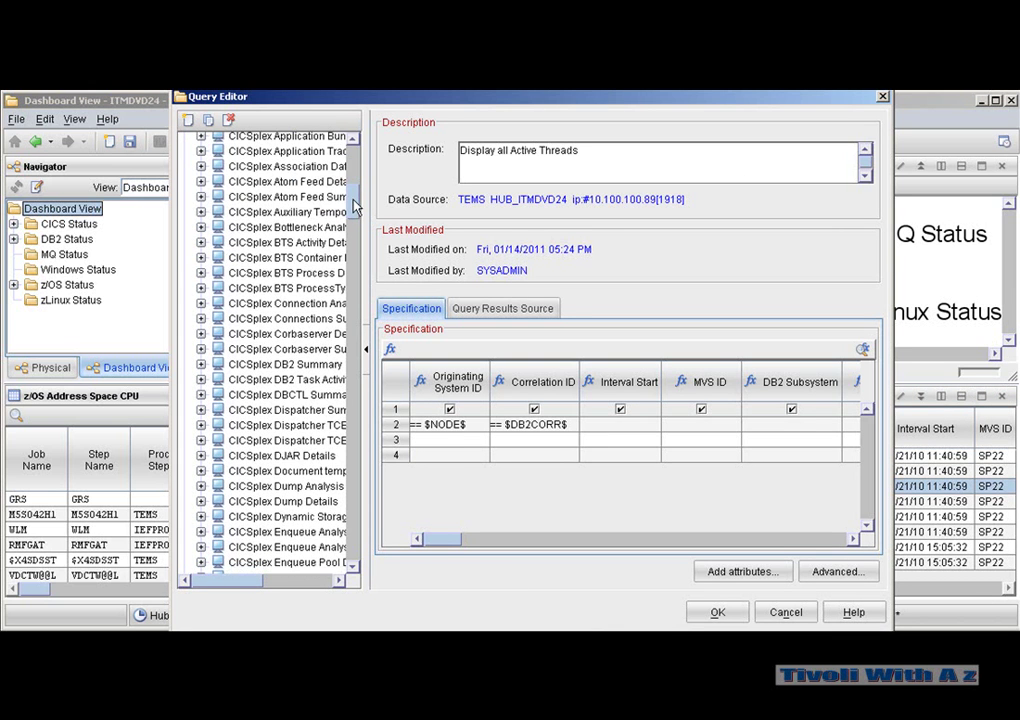
{"action": "left_click_drag", "start_coordinate": [355, 205], "coordinate": [355, 279]}
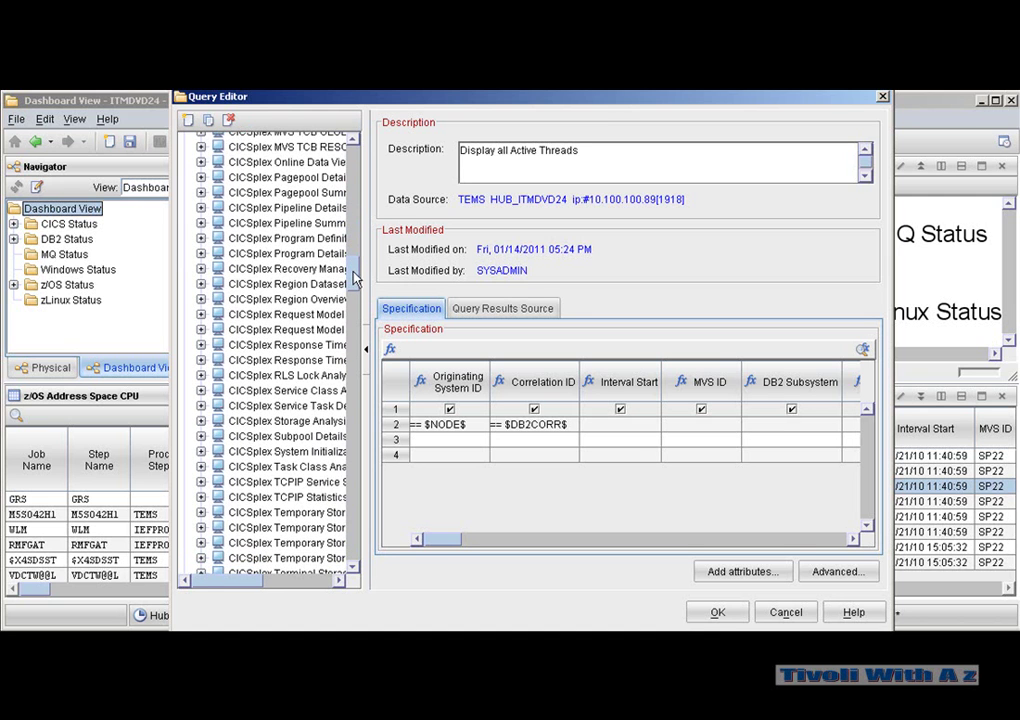
{"action": "double_click", "coordinate": [285, 360]}
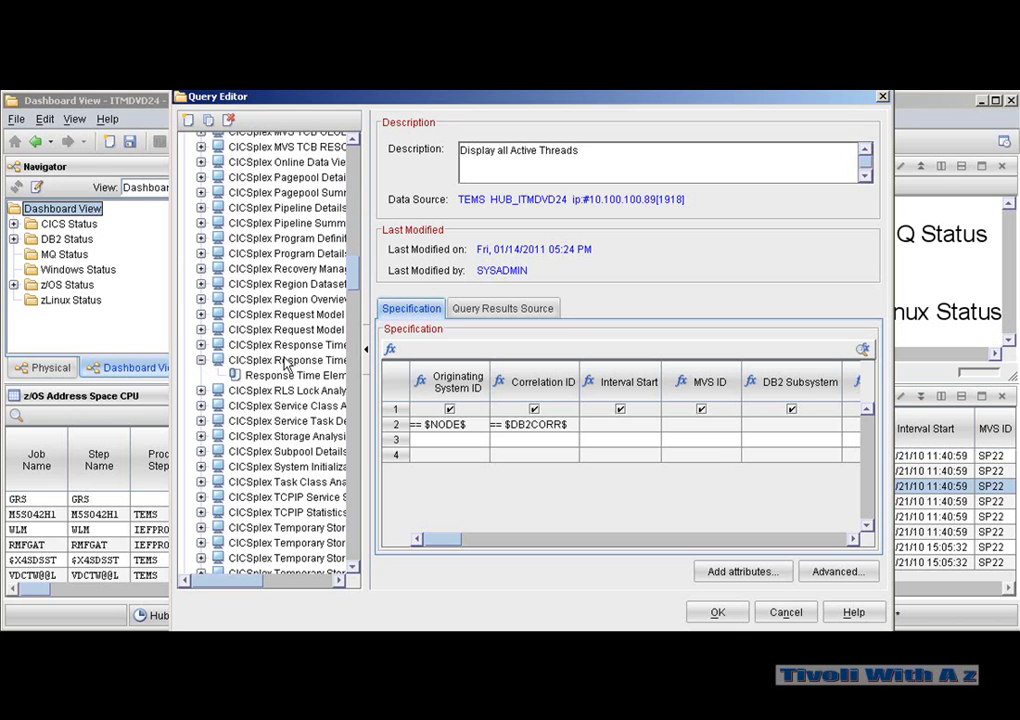
{"action": "left_click", "coordinate": [201, 346]}
{"action": "left_click", "coordinate": [248, 360]}
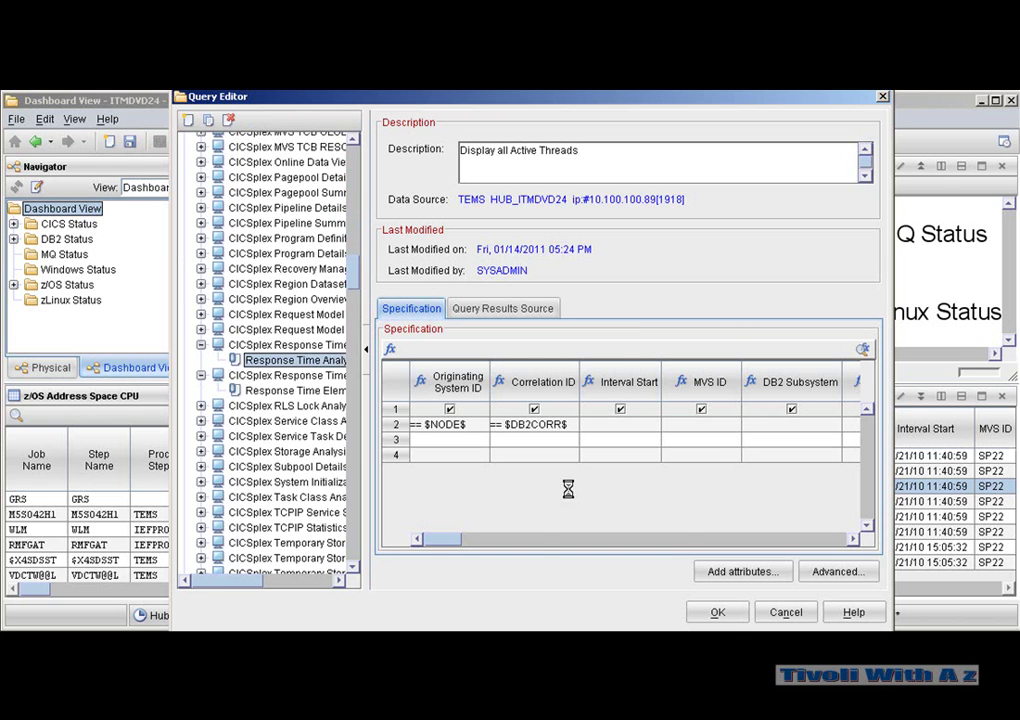
{"action": "left_click", "coordinate": [716, 611]}
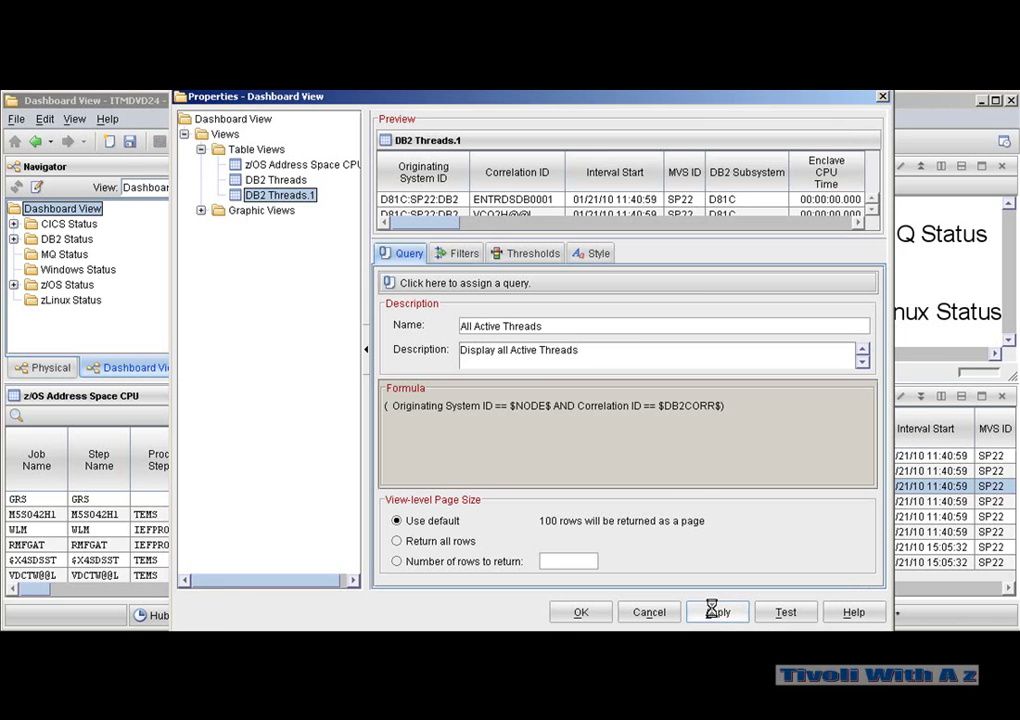
Retitle the DB2 Threads.1 table 'CICS Response Time' on the Style tab.
{"action": "left_click", "coordinate": [598, 254]}
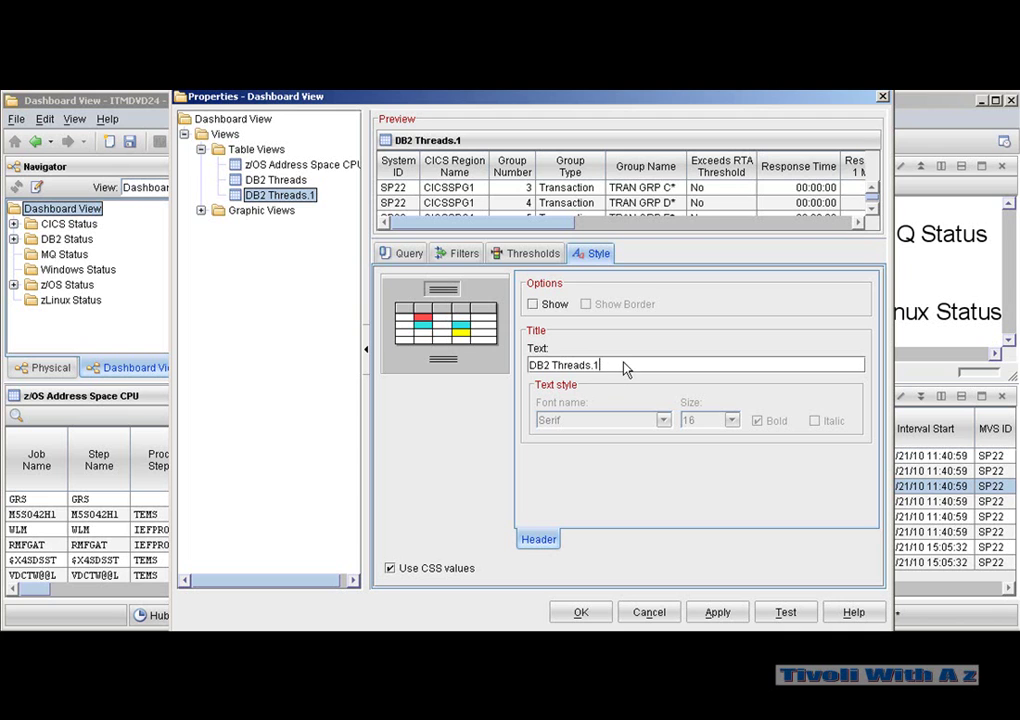
{"action": "key", "text": "BackSpace"}
{"action": "key", "text": "BackSpace"}
{"action": "key", "text": "BackSpace"}
{"action": "key", "text": "BackSpace"}
{"action": "key", "text": "BackSpace"}
{"action": "key", "text": "BackSpace"}
{"action": "key", "text": "BackSpace"}
{"action": "key", "text": "BackSpace"}
{"action": "key", "text": "BackSpace"}
{"action": "key", "text": "BackSpace"}
{"action": "key", "text": "BackSpace"}
{"action": "key", "text": "BackSpace"}
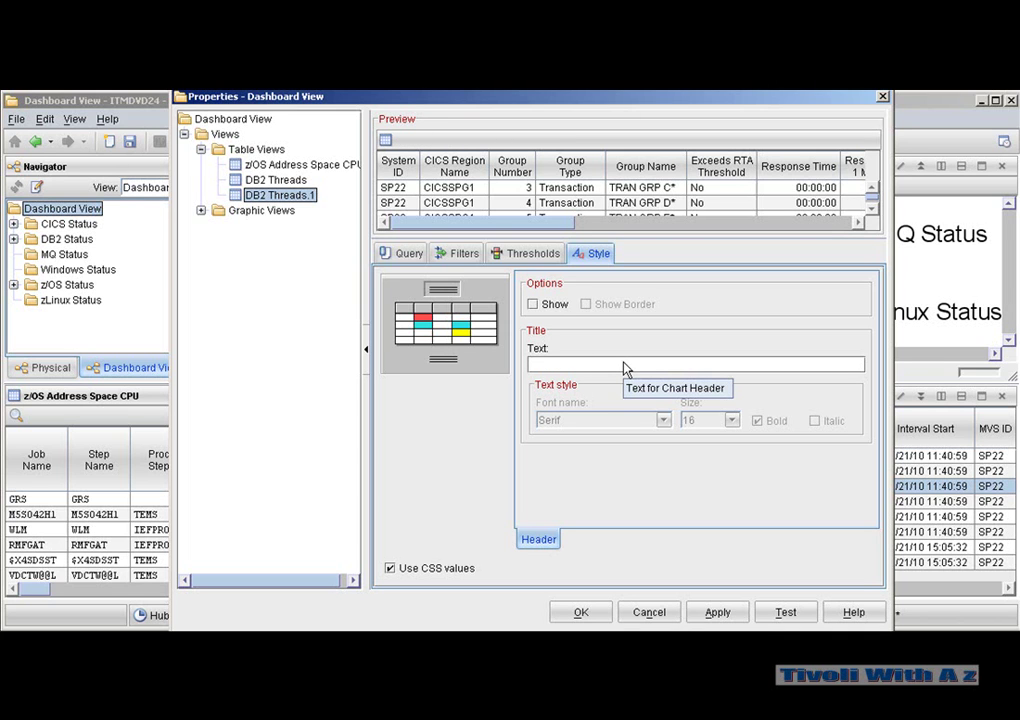
{"action": "type", "text": "CICS Response "}
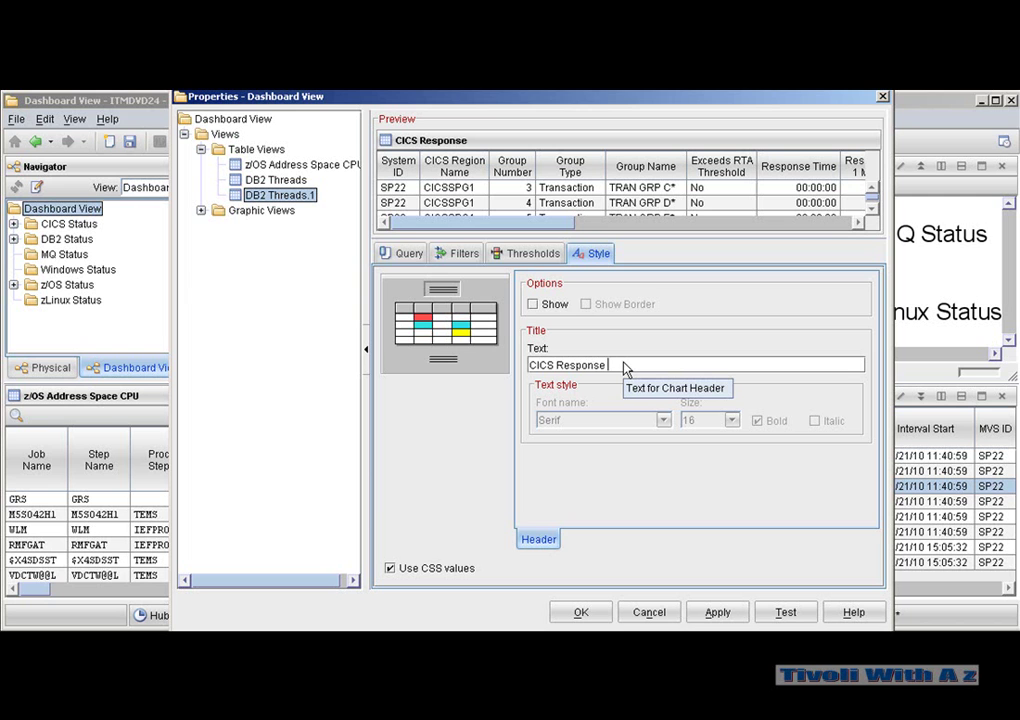
{"action": "type", "text": "Time"}
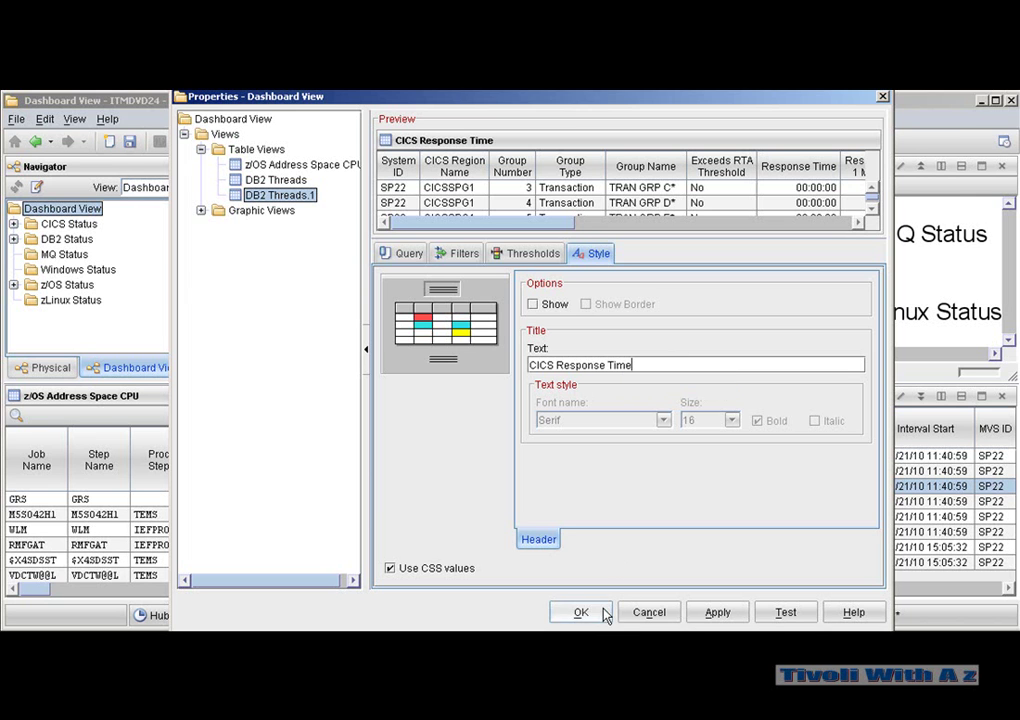
{"action": "left_click", "coordinate": [581, 612]}
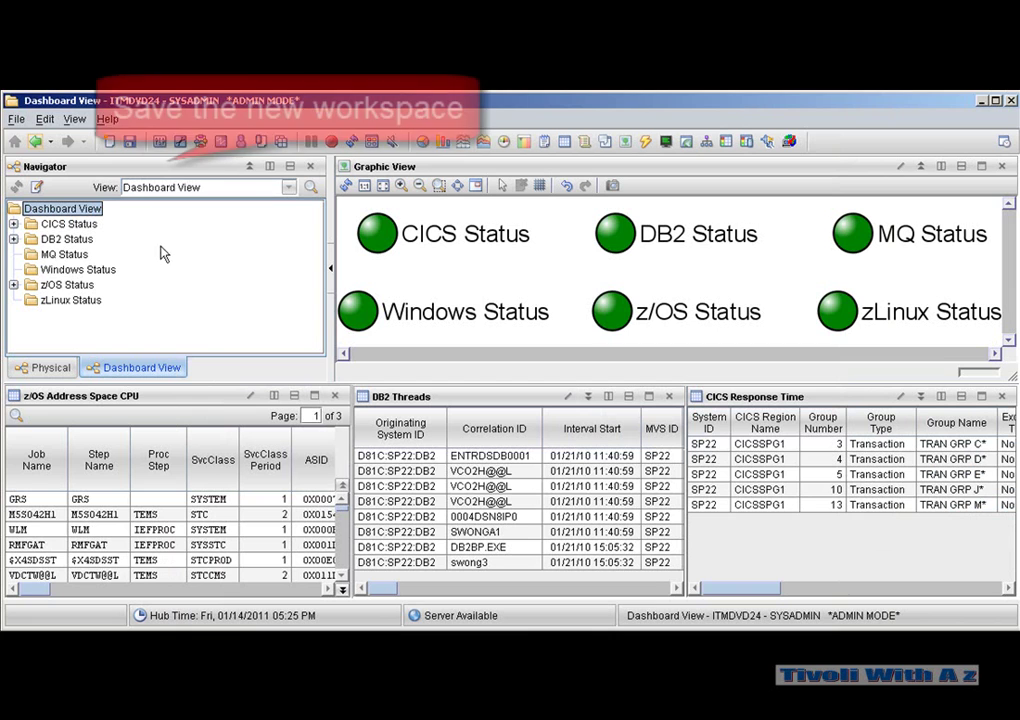
Save the Dashboard View workspace from the File menu with Save Workspace.
{"action": "left_click", "coordinate": [18, 121]}
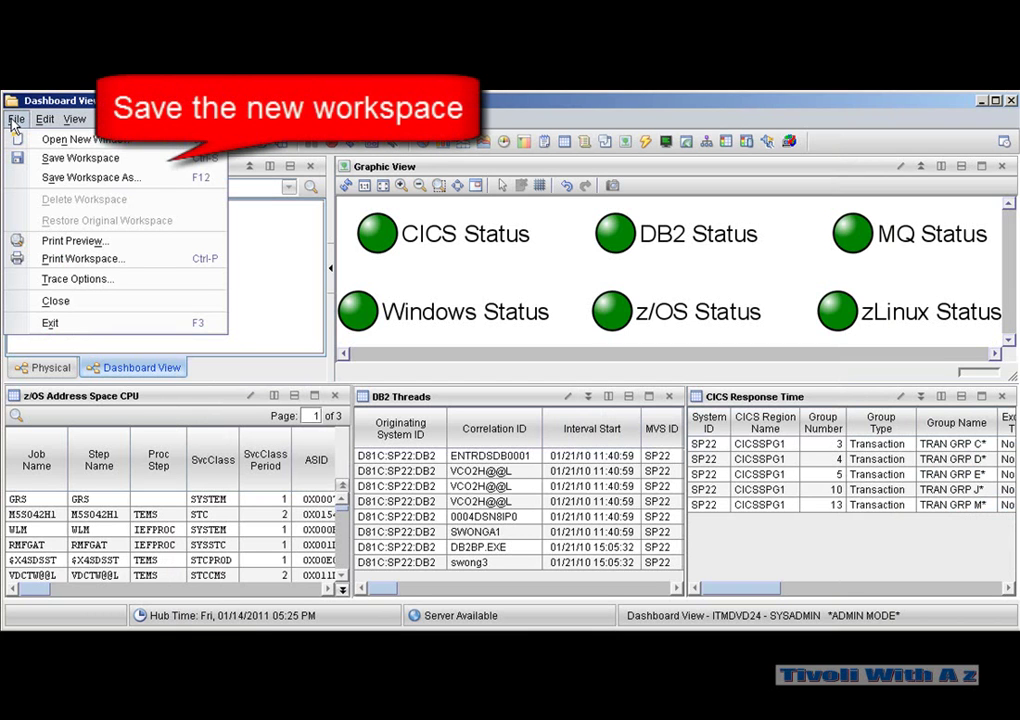
{"action": "left_click", "coordinate": [146, 167]}
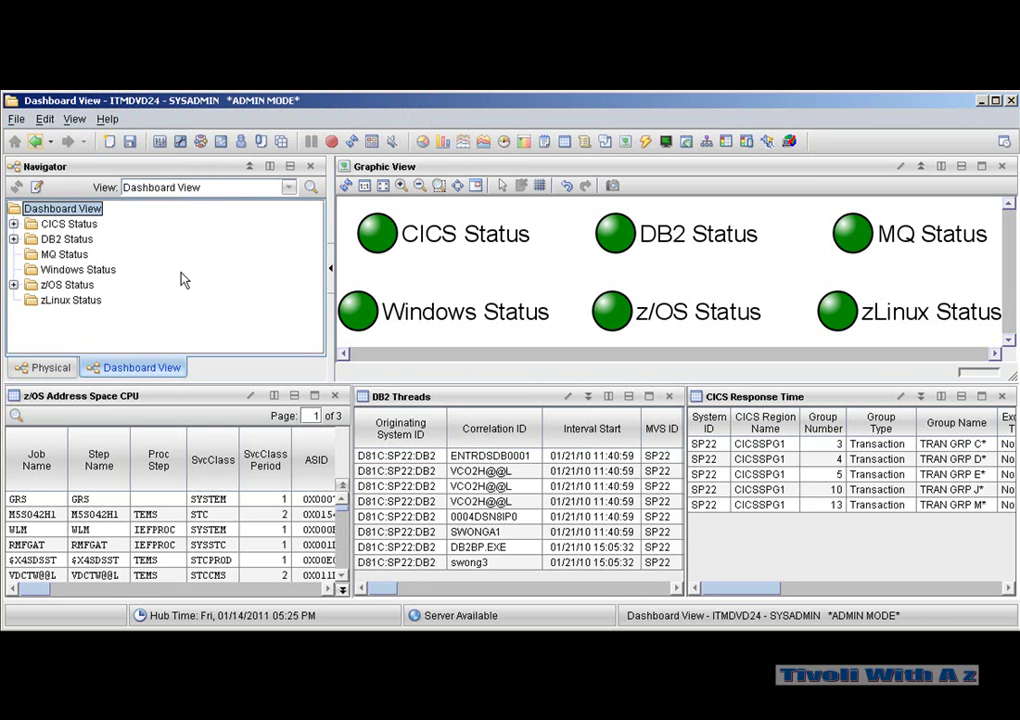
Expand DB2 Status, z/OS Status and CICS Status in the Navigator, then maximize and restore the Graphic View.
{"action": "left_click", "coordinate": [14, 239]}
{"action": "left_click", "coordinate": [14, 315]}
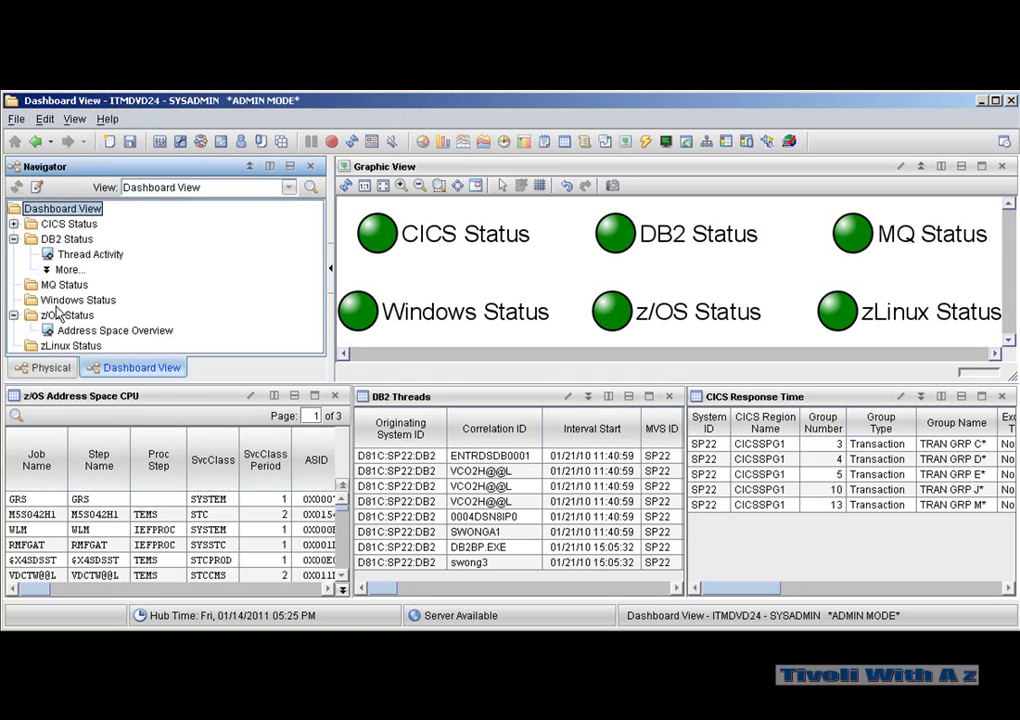
{"action": "left_click", "coordinate": [14, 224]}
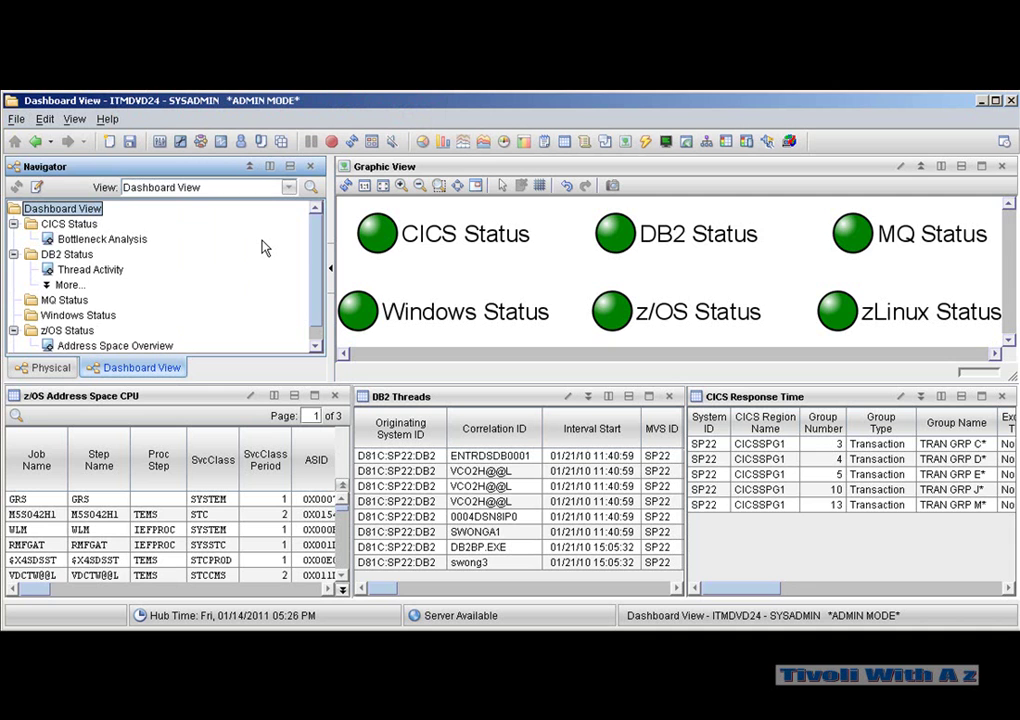
{"action": "left_click", "coordinate": [981, 166]}
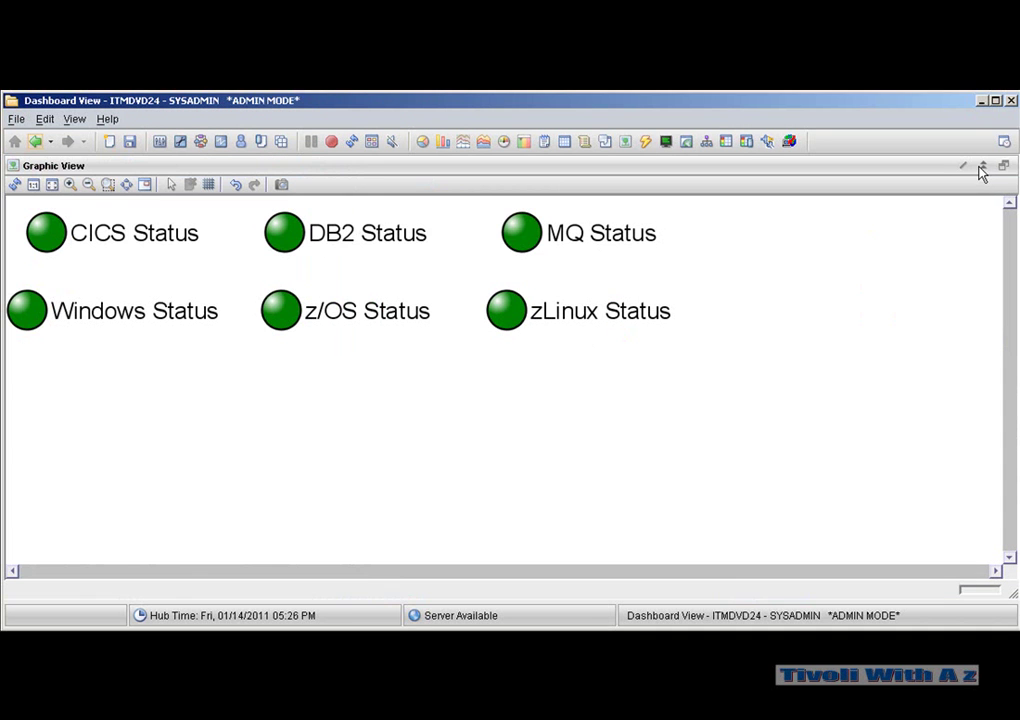
{"action": "left_click", "coordinate": [1003, 166]}
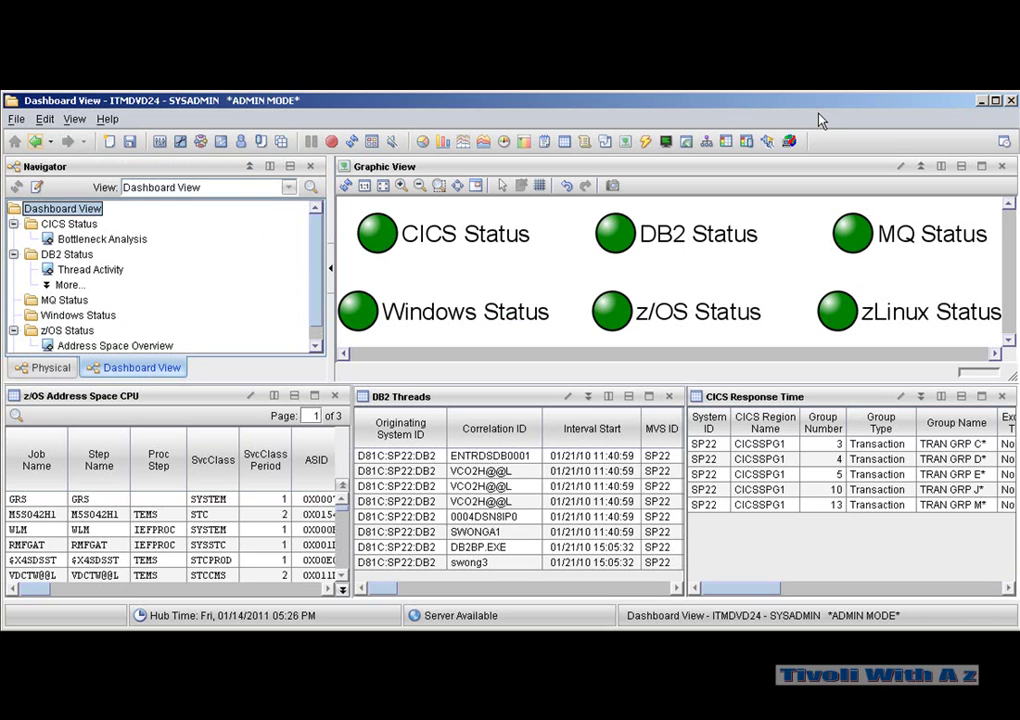
{"action": "left_click", "coordinate": [118, 239]}
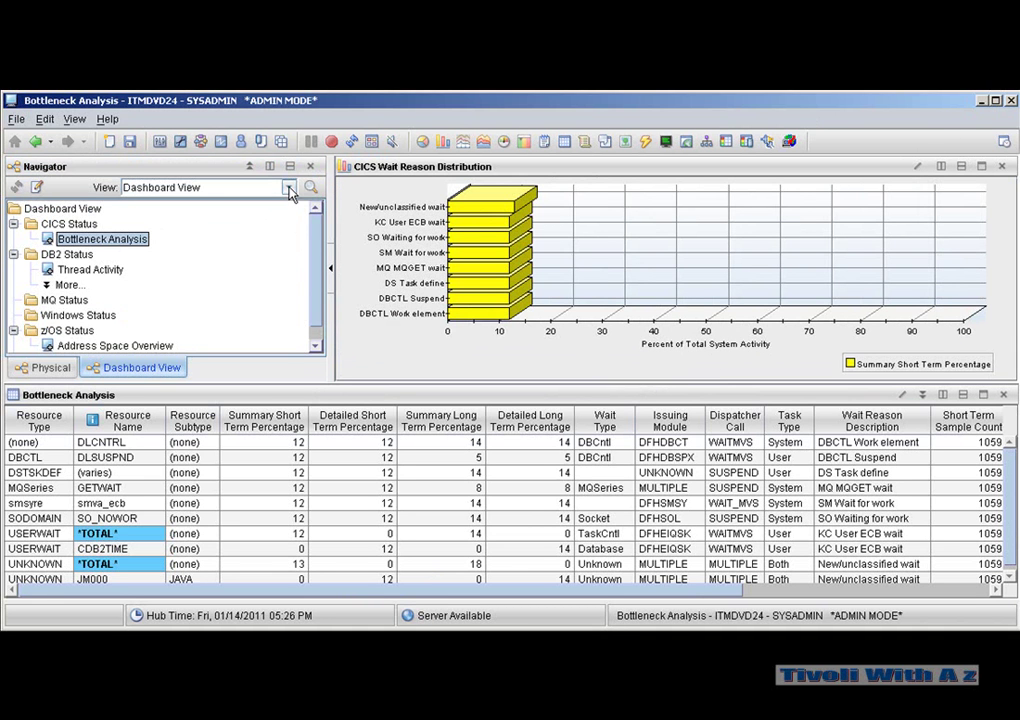
{"action": "left_click", "coordinate": [64, 207]}
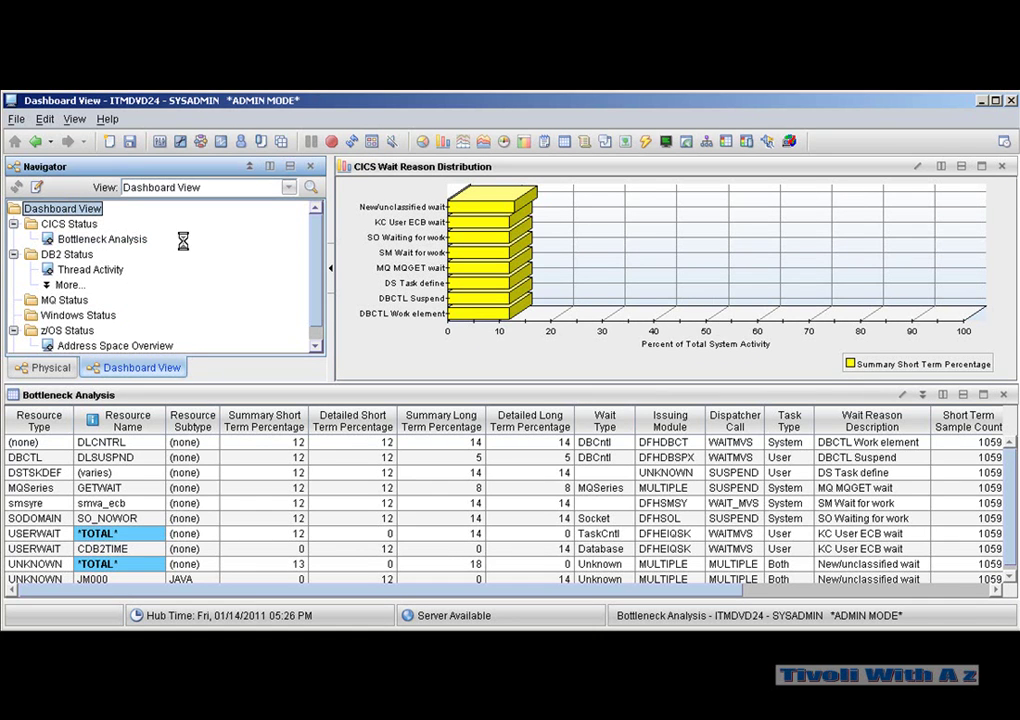